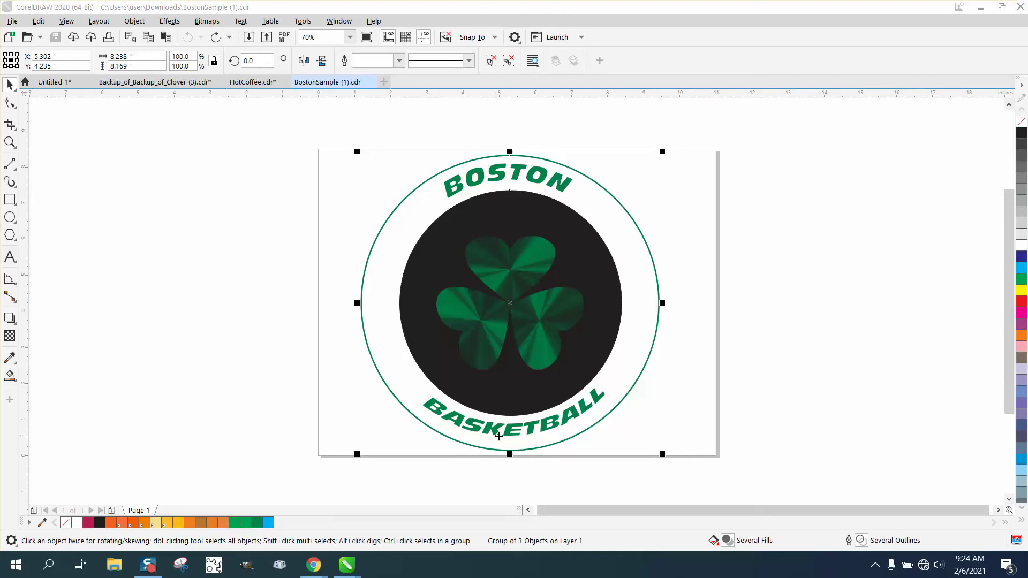
Inspect the BASKETBALL lettering up close, then ungroup the logo into its parts
left_click(9, 142)
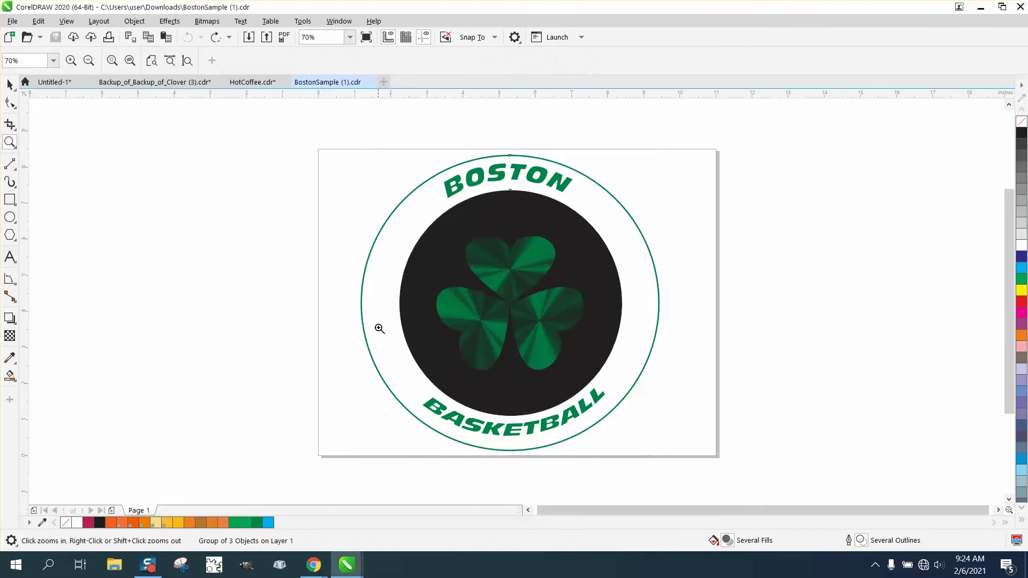
left_click_drag(378, 330, 734, 477)
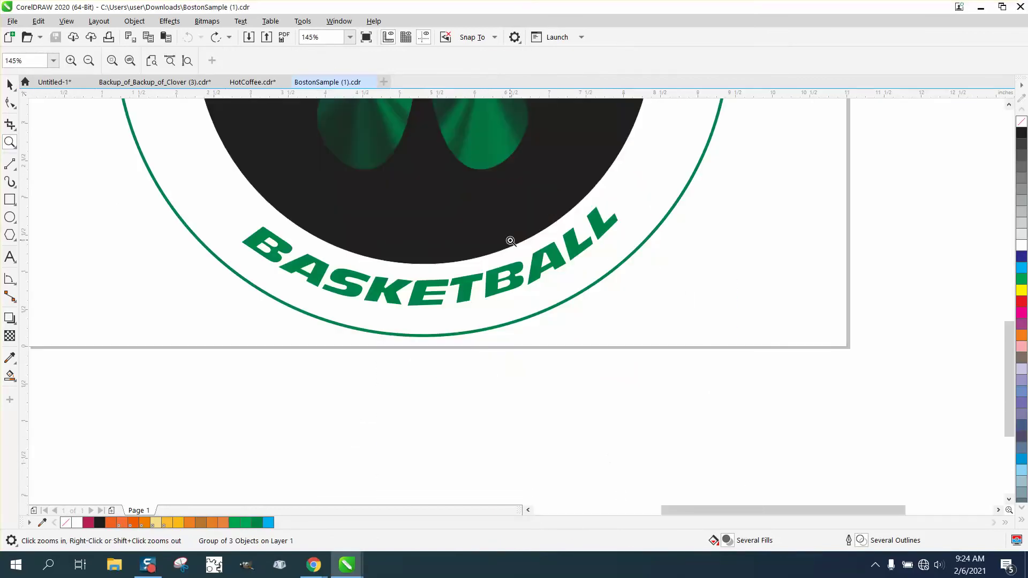
left_click_drag(573, 190, 723, 344)
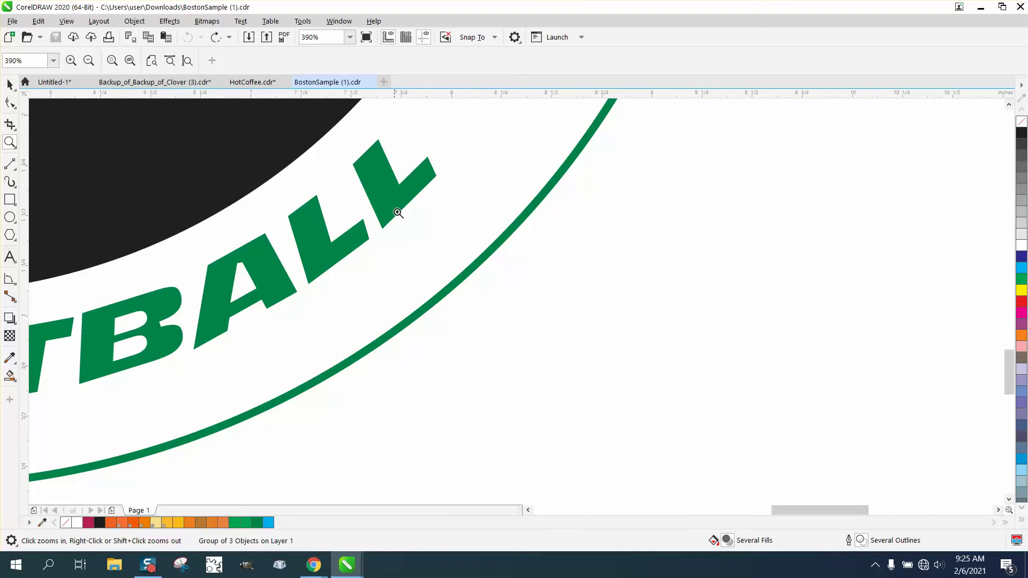
right_click(497, 303)
left_click(10, 85)
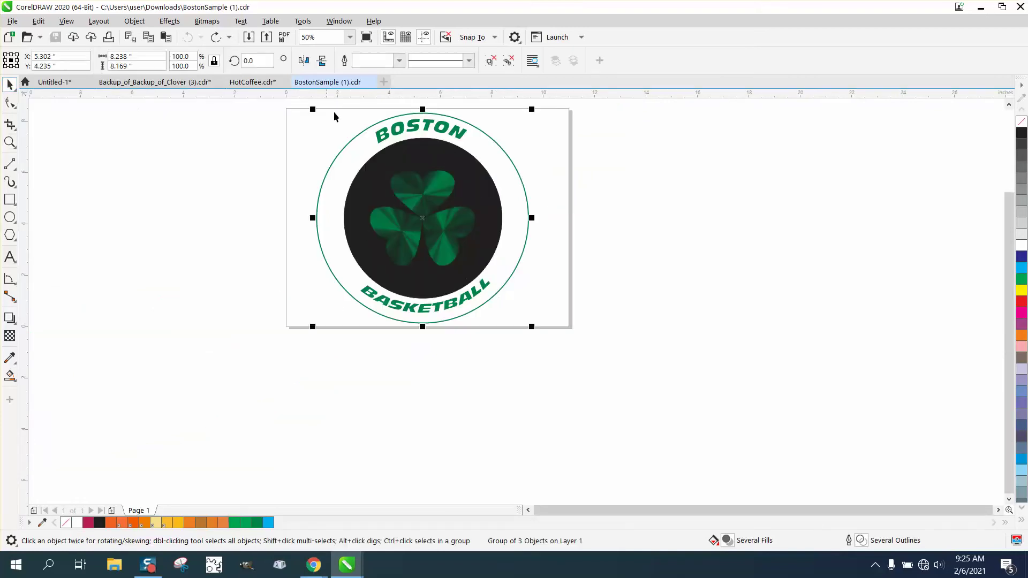
left_click(135, 21)
mouse_move(150, 233)
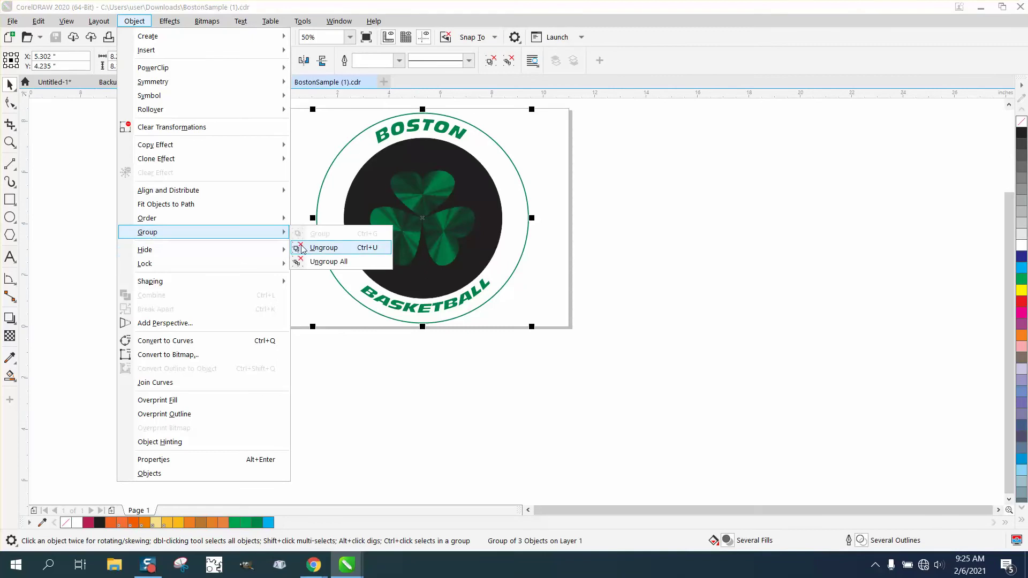
left_click(301, 245)
left_click(301, 244)
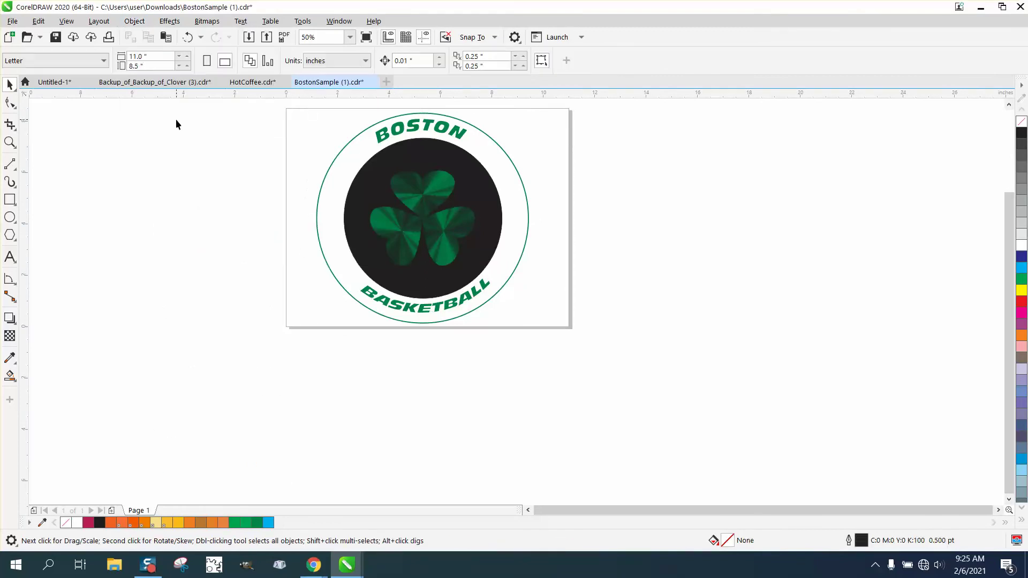
left_click(333, 160)
left_click(220, 143)
Set the nudge distance to 10 inches and shift the ring-and-shamrock group 10 inches right
left_click(404, 61)
left_click(496, 143)
key("Right")
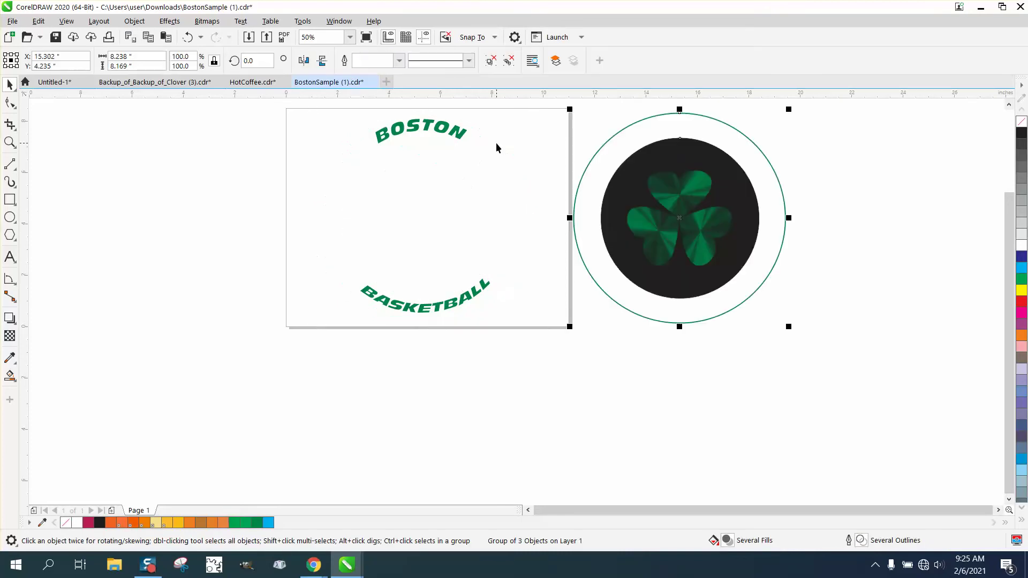
Ungroup the ring, disc and shamrock, and move the green ring another 10 inches right
left_click(134, 21)
mouse_move(172, 234)
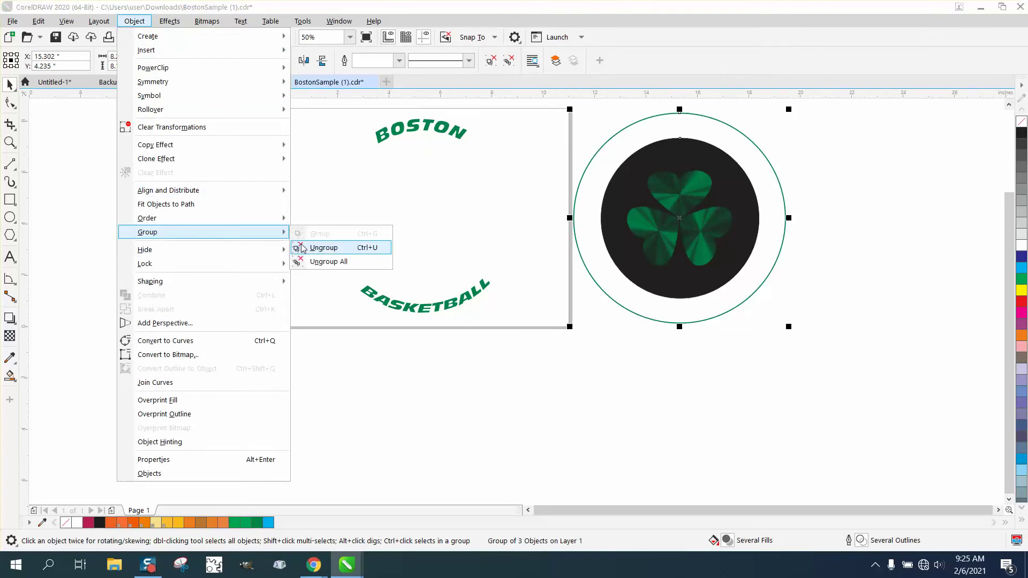
left_click(306, 247)
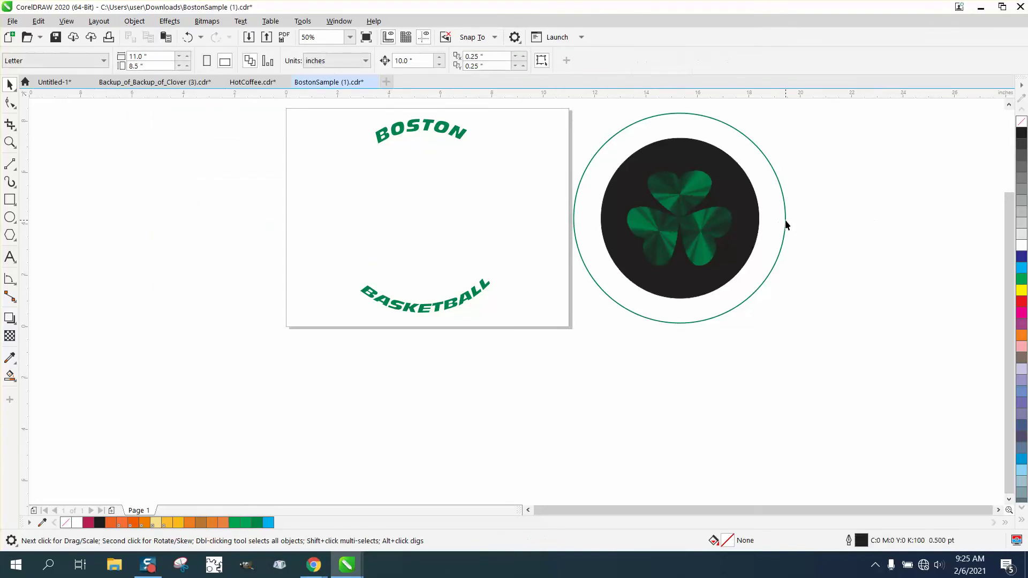
left_click(786, 223)
key("Right")
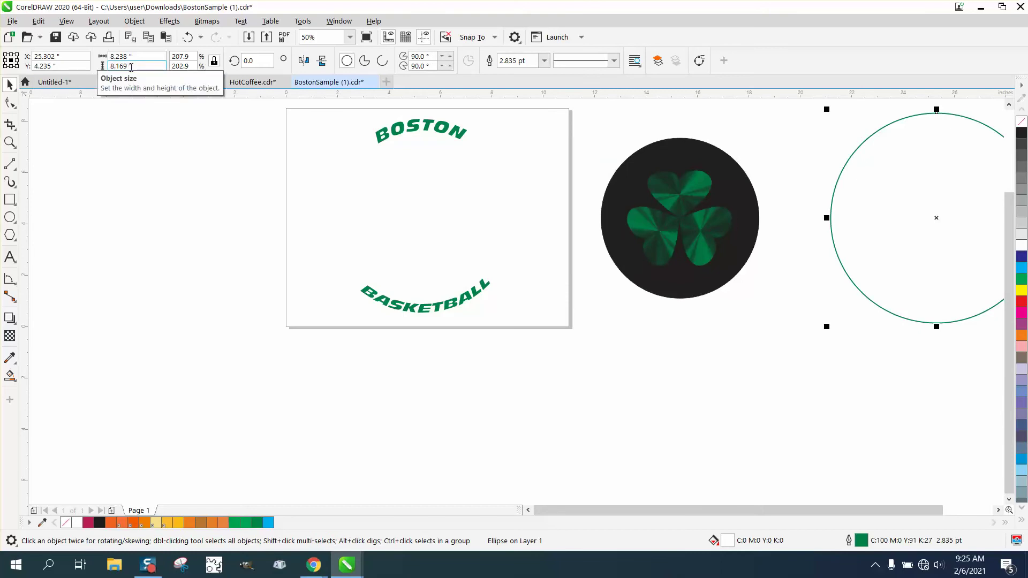
Unlock the aspect ratio and resize the green ring to 8.25 × 8.25 inches
left_click(214, 62)
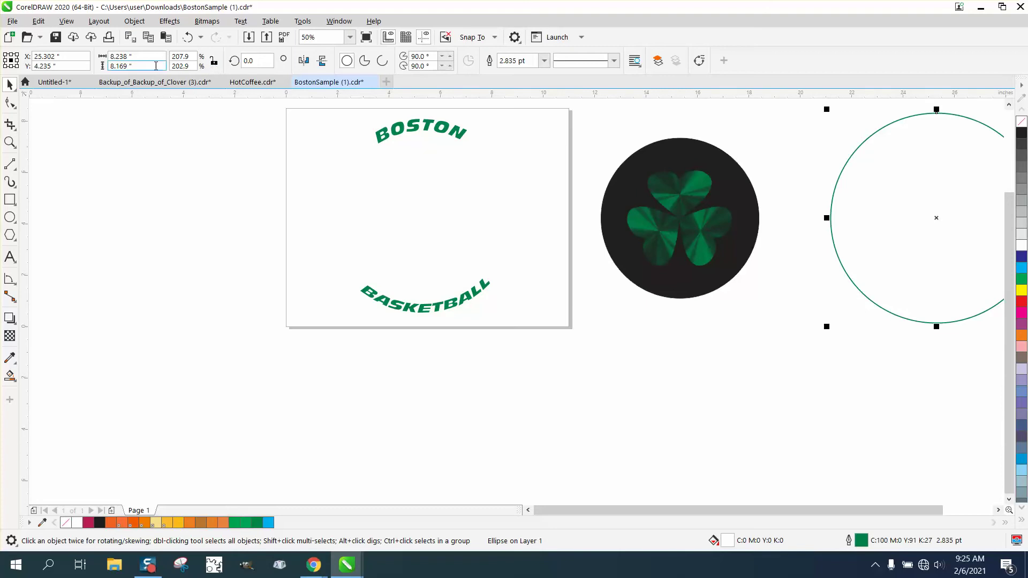
left_click(129, 56)
type("8.")
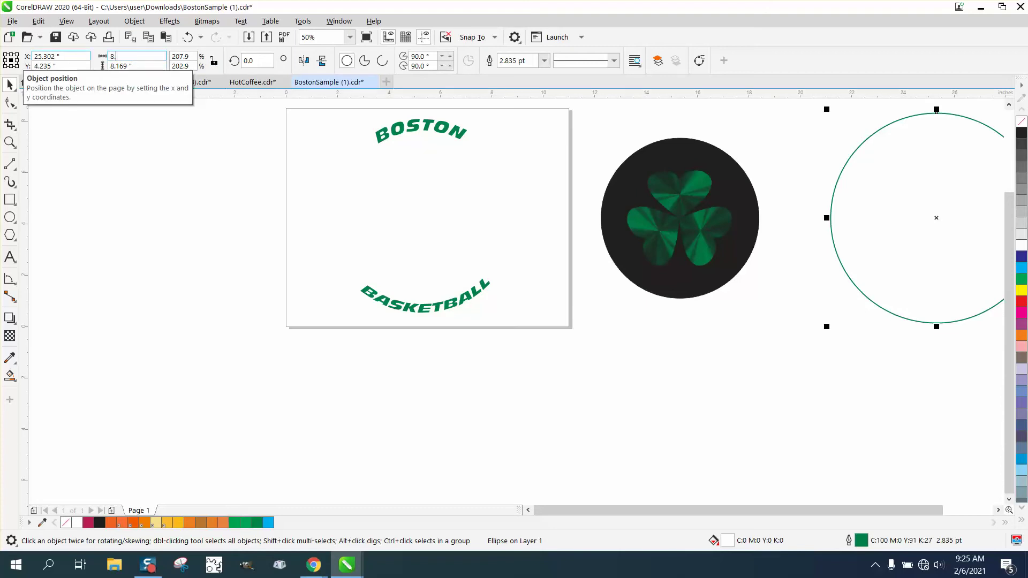
type("25")
key("Tab")
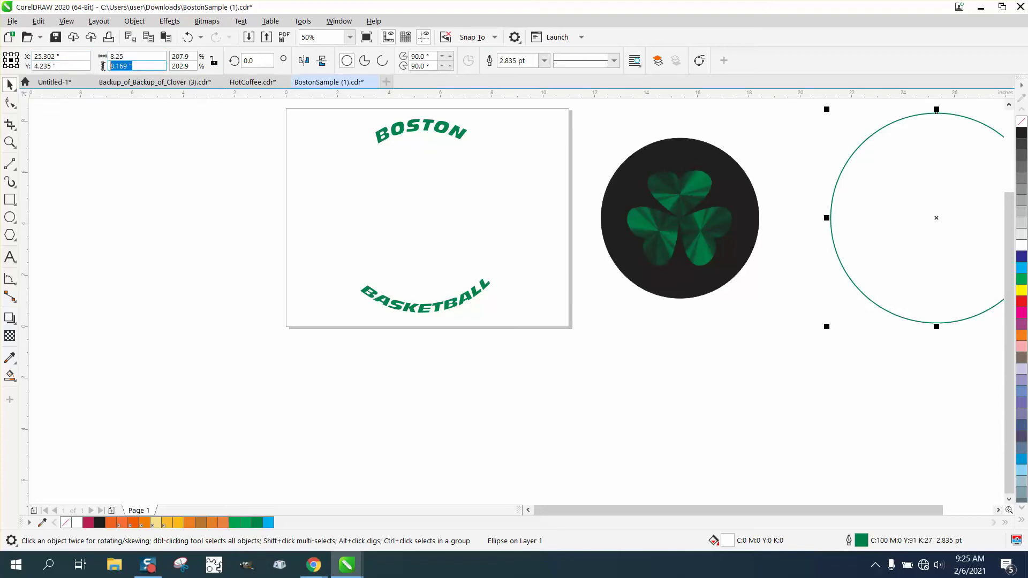
type("8.5")
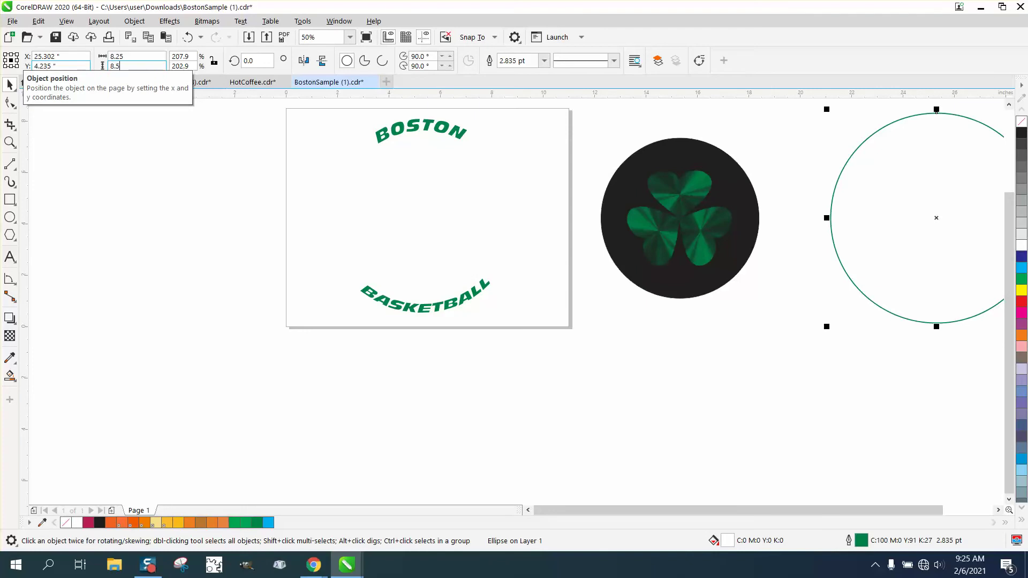
key("BackSpace")
type("25")
key("Return")
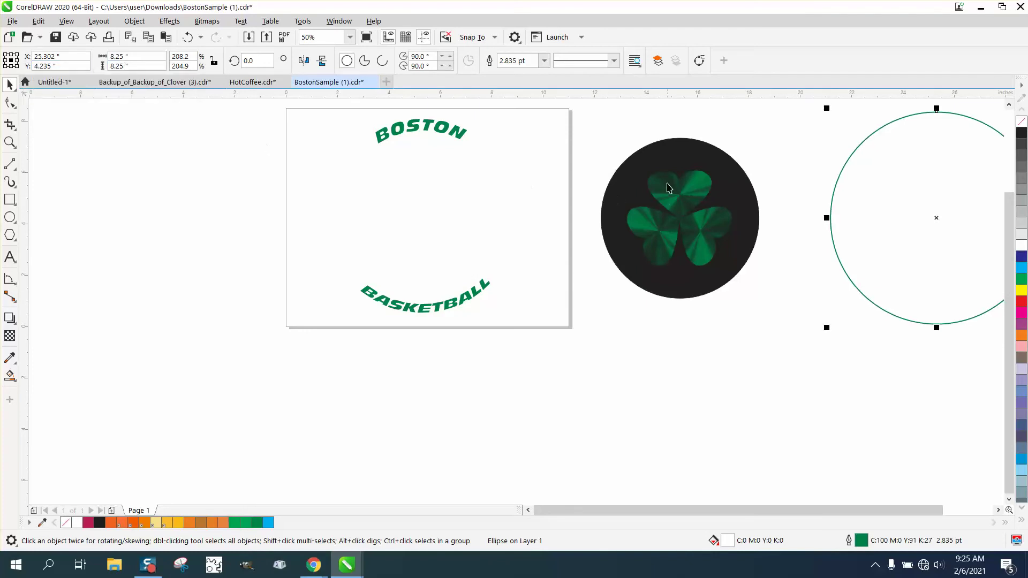
Move the black disc 20 inches left of the page and resize it to 6.25 × 6.25 inches
left_click(646, 169)
key("shift+Left")
key("shift+Left")
key("shift+Left")
key("shift+Left")
key("shift+Left")
key("shift+Left")
key("shift+Left")
key("shift+Left")
key("shift+Left")
key("shift+Left")
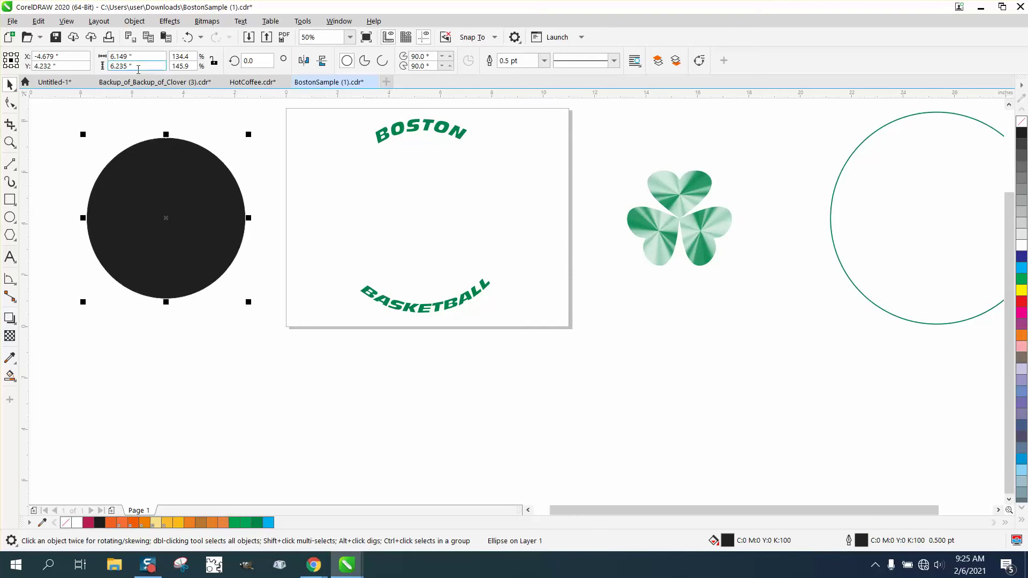
left_click(120, 65)
type("6.")
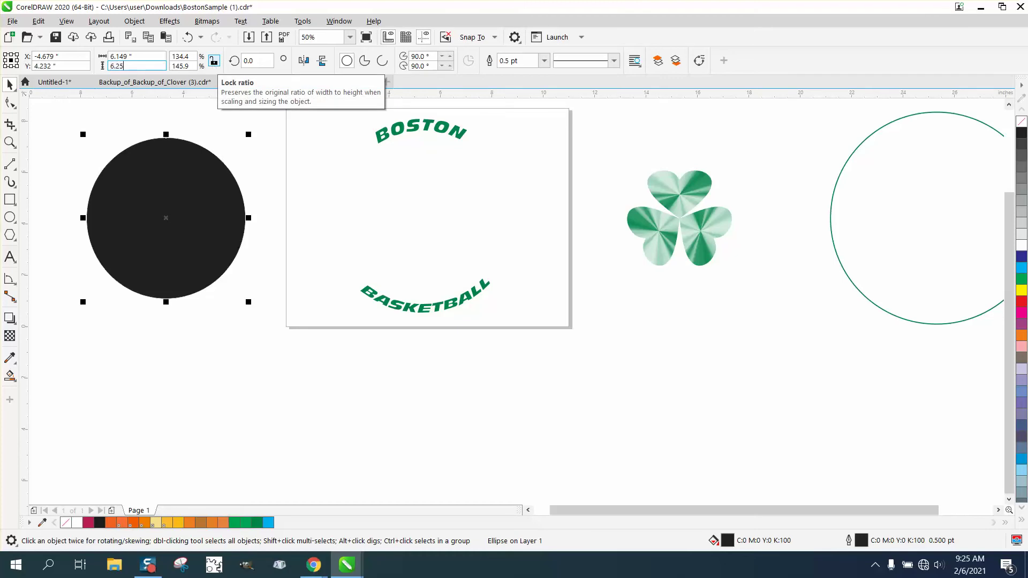
type("25")
left_click(137, 57)
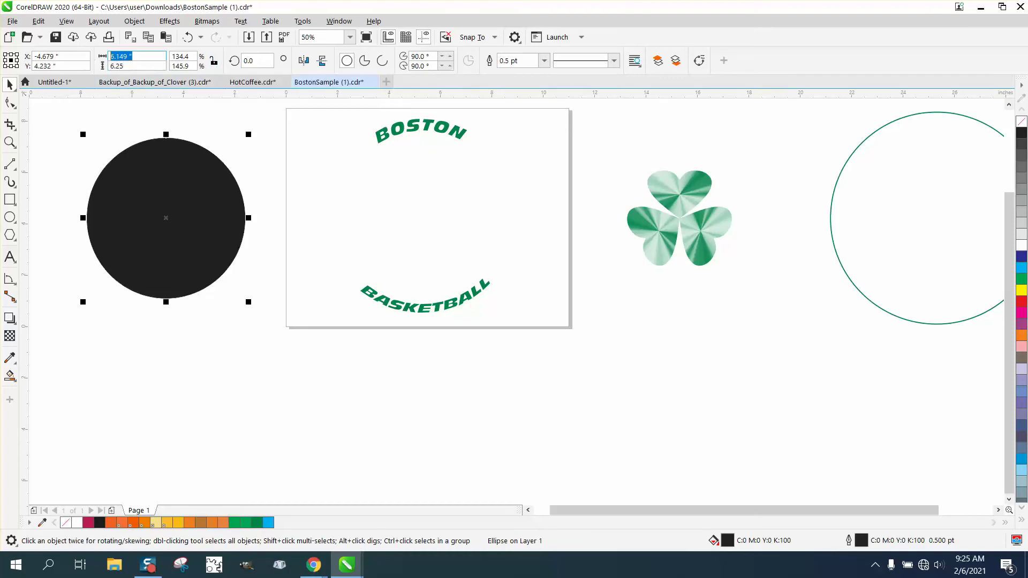
type("6.25")
key("Return")
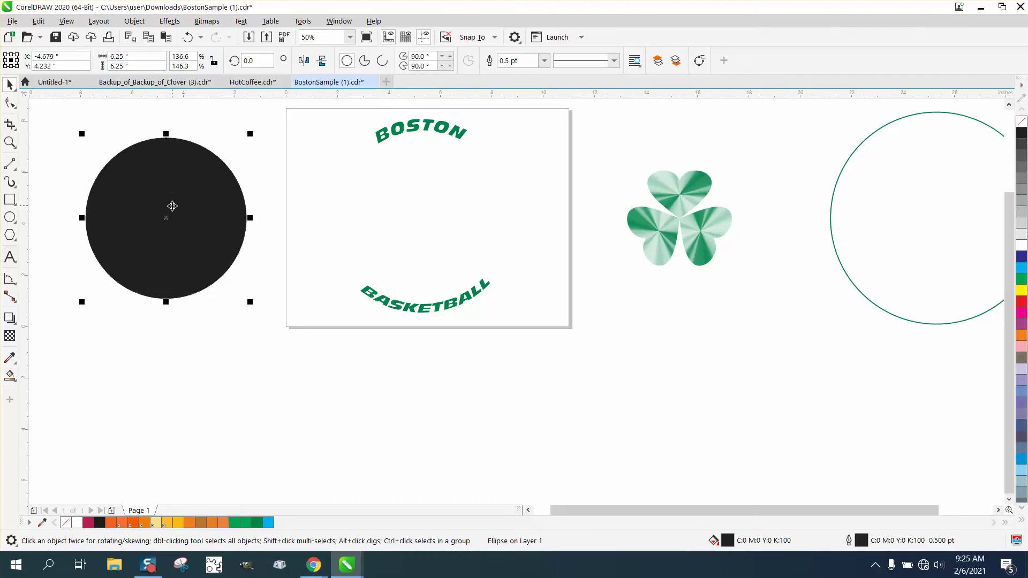
left_click_drag(172, 206, 429, 206)
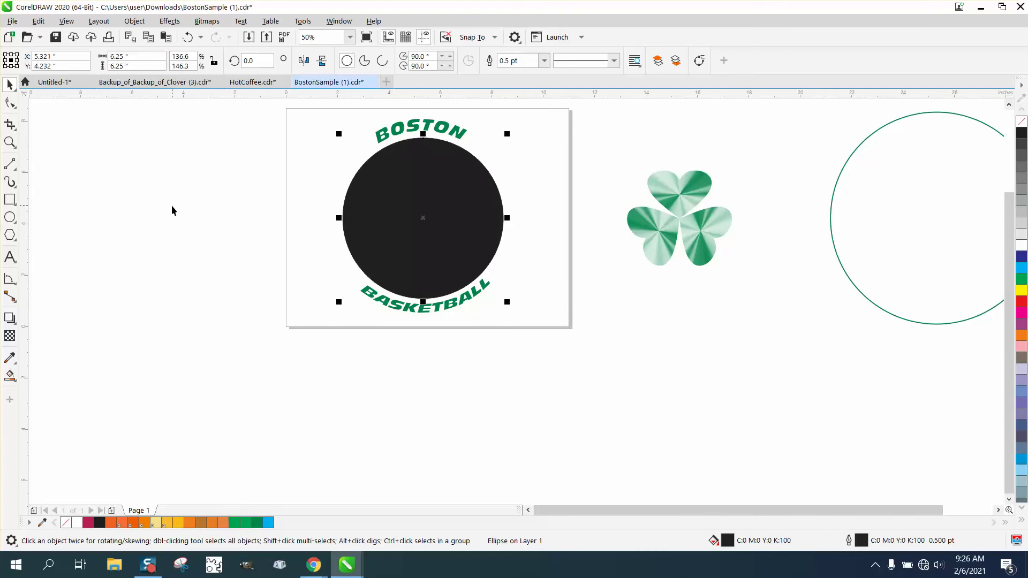
key("ctrl+z")
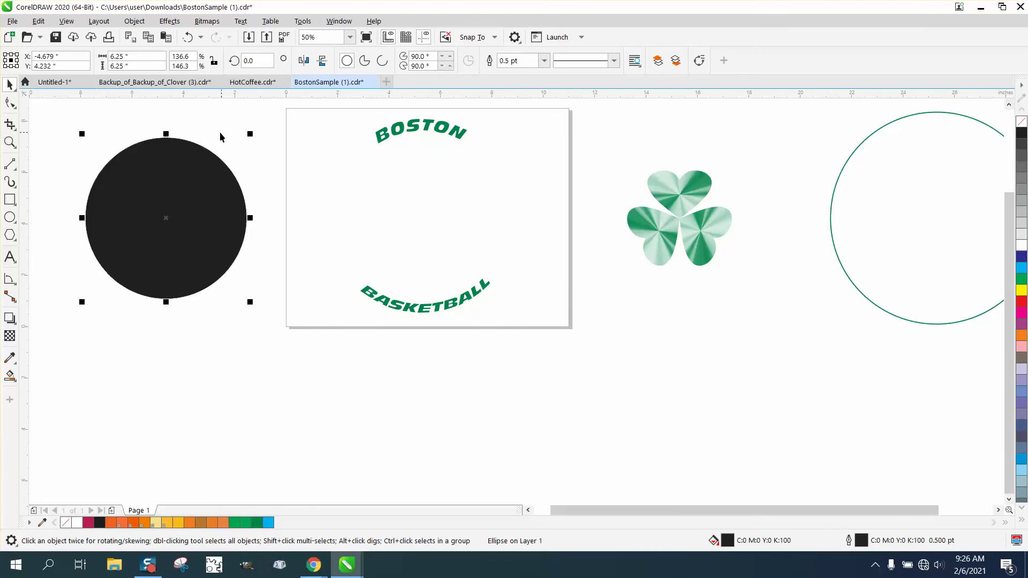
Draw a new circle over the text and size it to 7.25 × 7.25 inches with the ratio locked
left_click(837, 187)
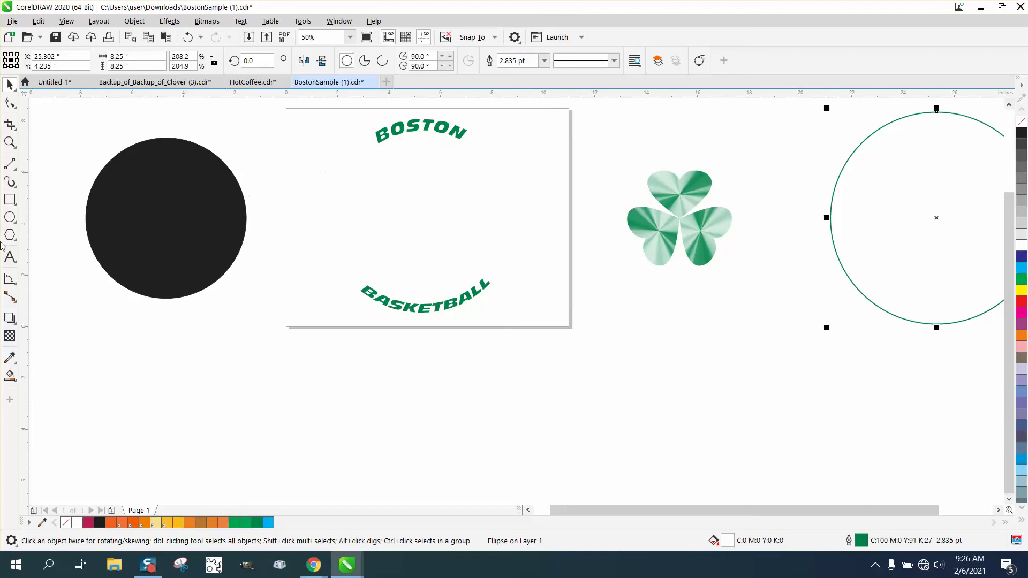
left_click(9, 217)
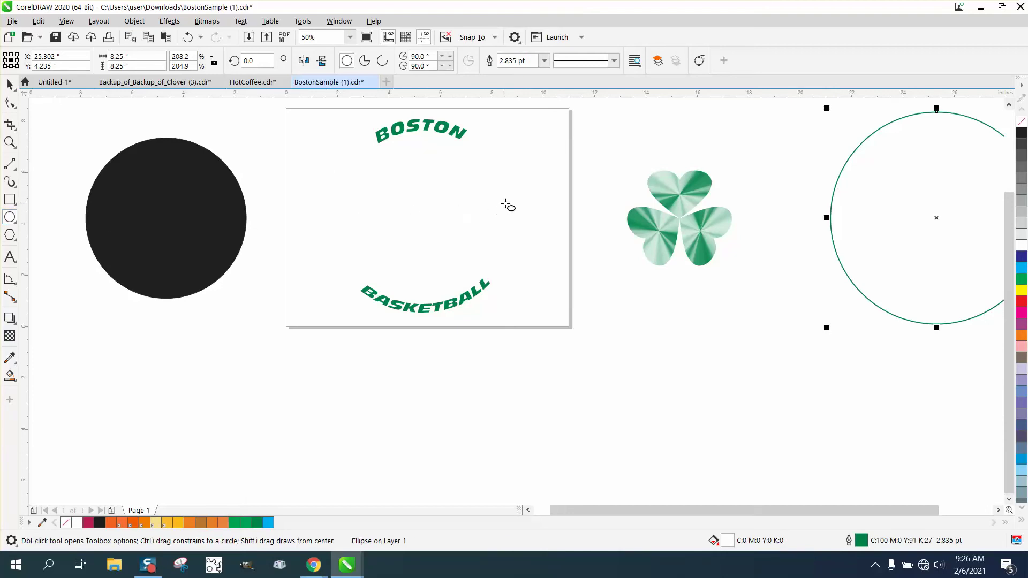
left_click_drag(502, 203, 335, 369)
left_click(119, 56)
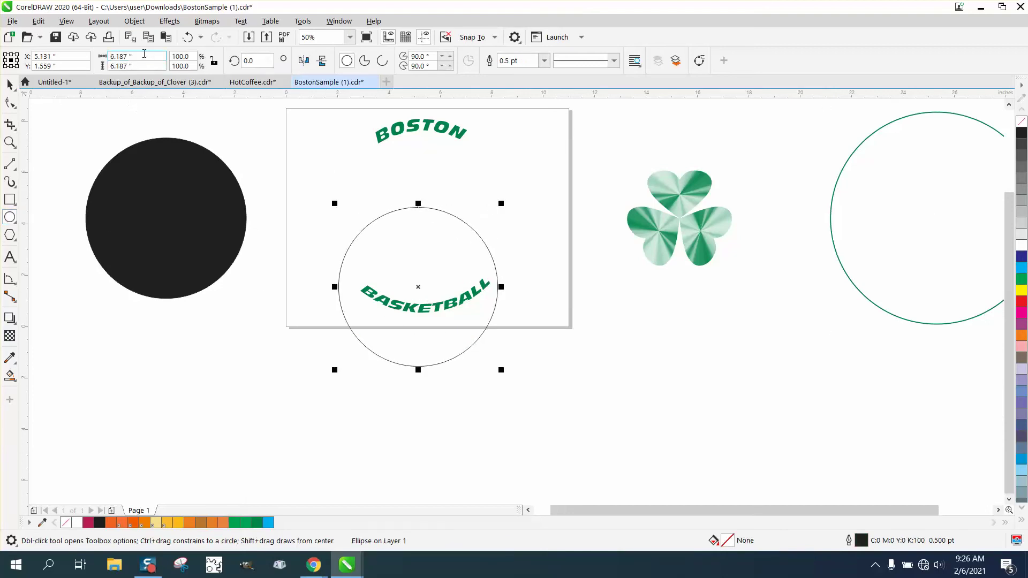
type("7.25")
key("Return")
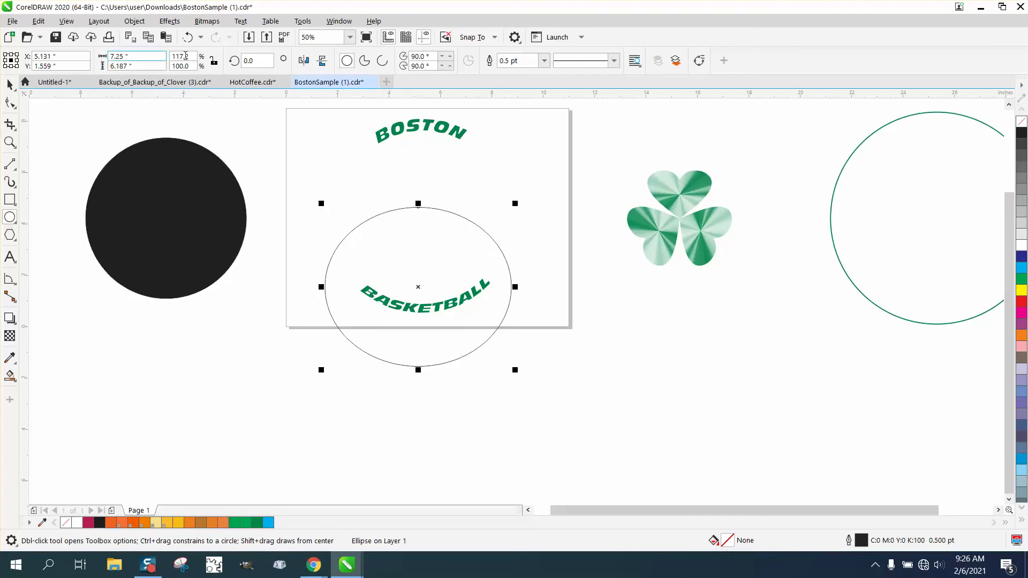
left_click(188, 37)
left_click(214, 61)
left_click(134, 56)
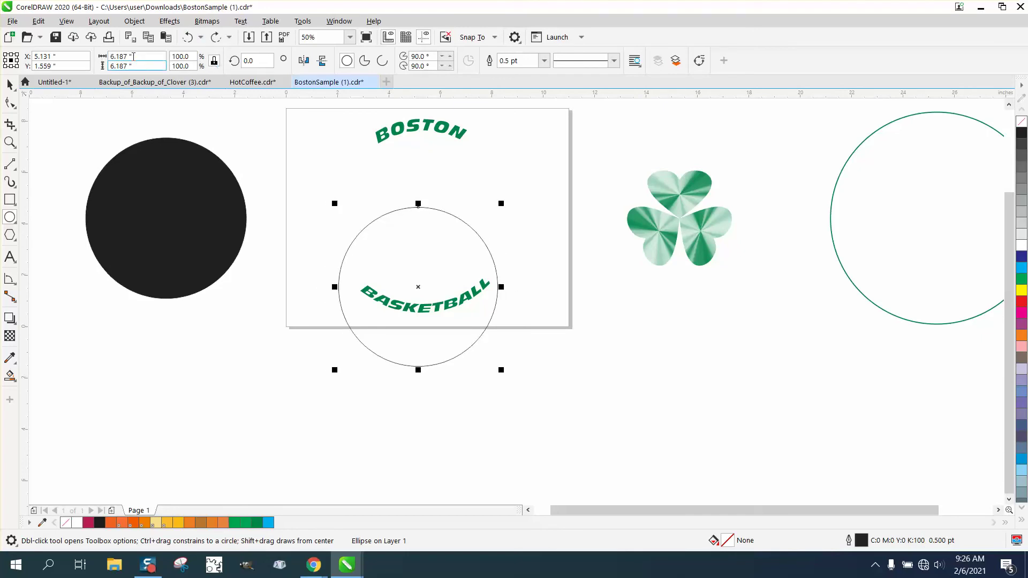
type("7.")
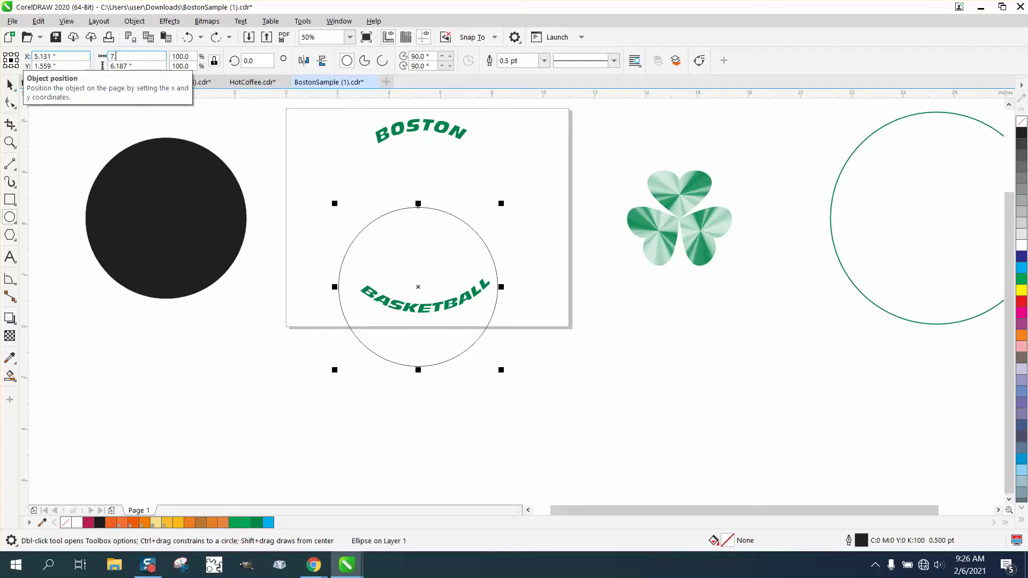
type("25")
key("Return")
Centre the 7.25-inch circle on the page and straighten the curved BASKETBALL text
key("p")
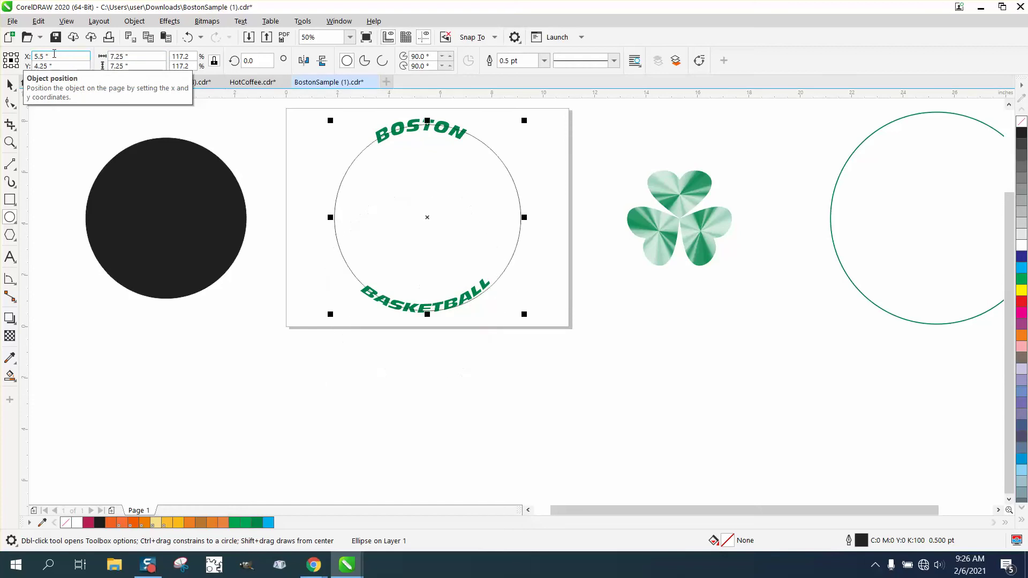
left_click(10, 142)
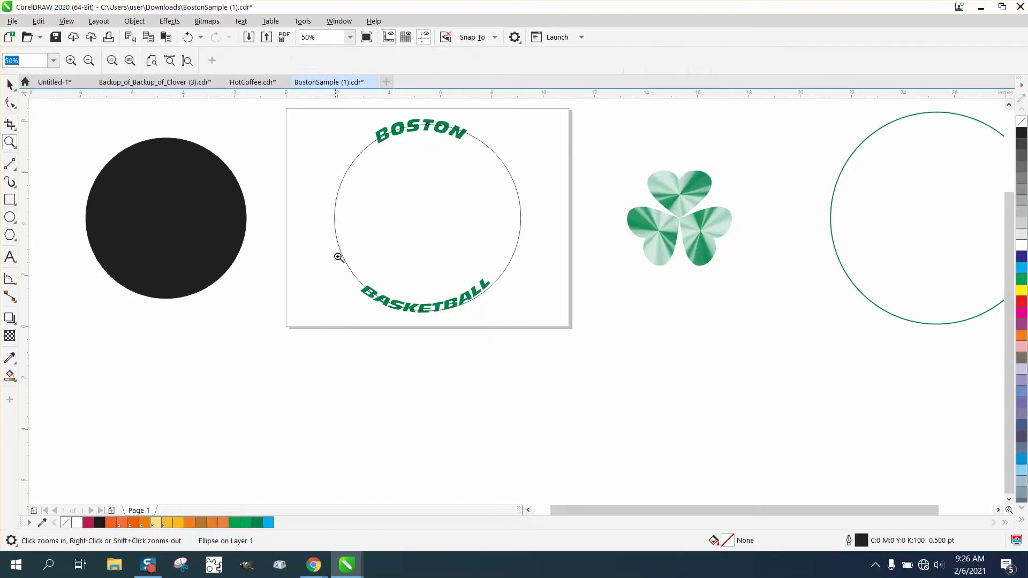
left_click_drag(338, 257, 641, 364)
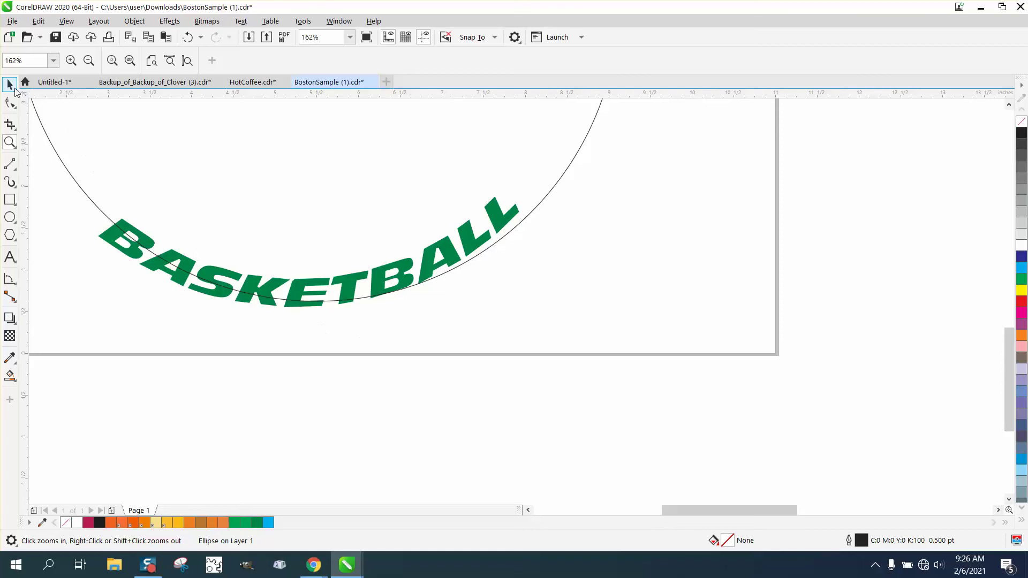
left_click(15, 89)
left_click(221, 291)
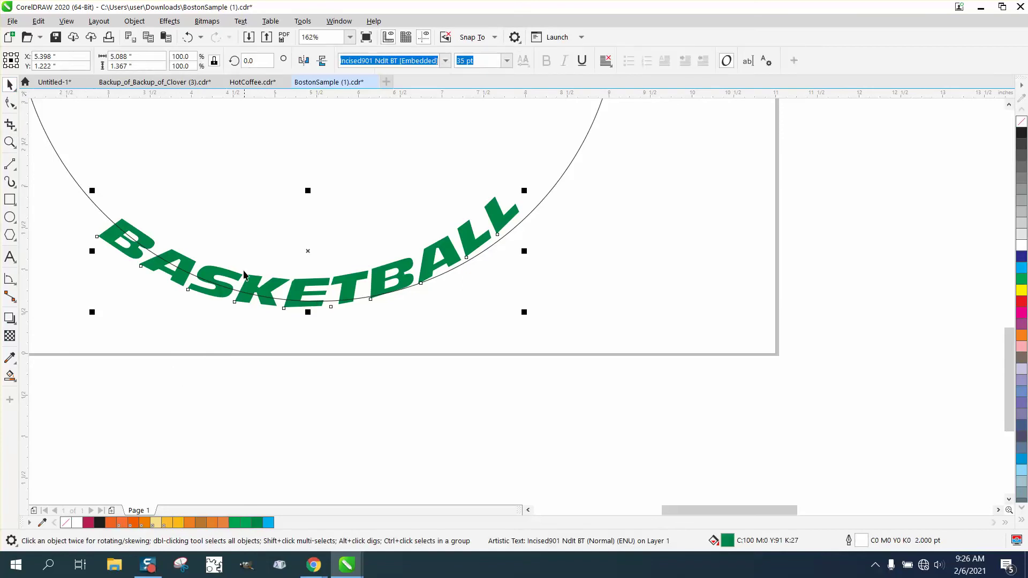
left_click(240, 21)
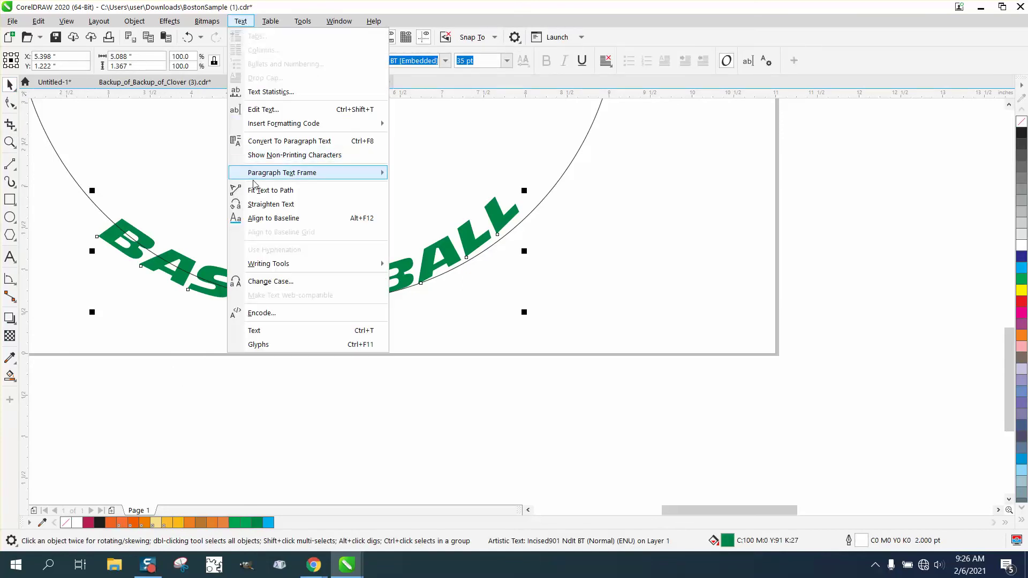
left_click(270, 204)
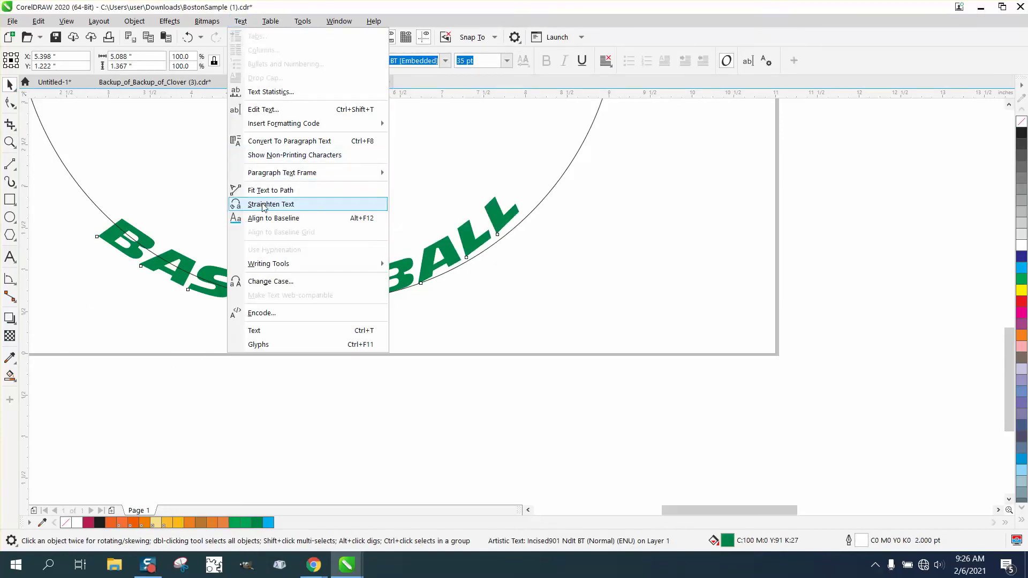
Drag the straight BASKETBALL text up inside the circle and begin Fit Text to Path
left_click(348, 280)
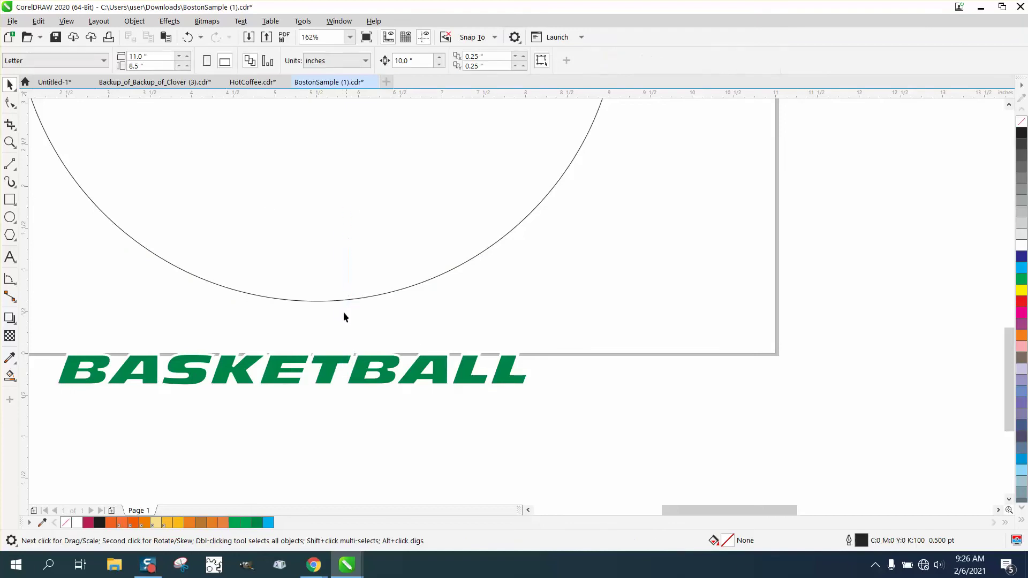
left_click_drag(341, 370, 365, 144)
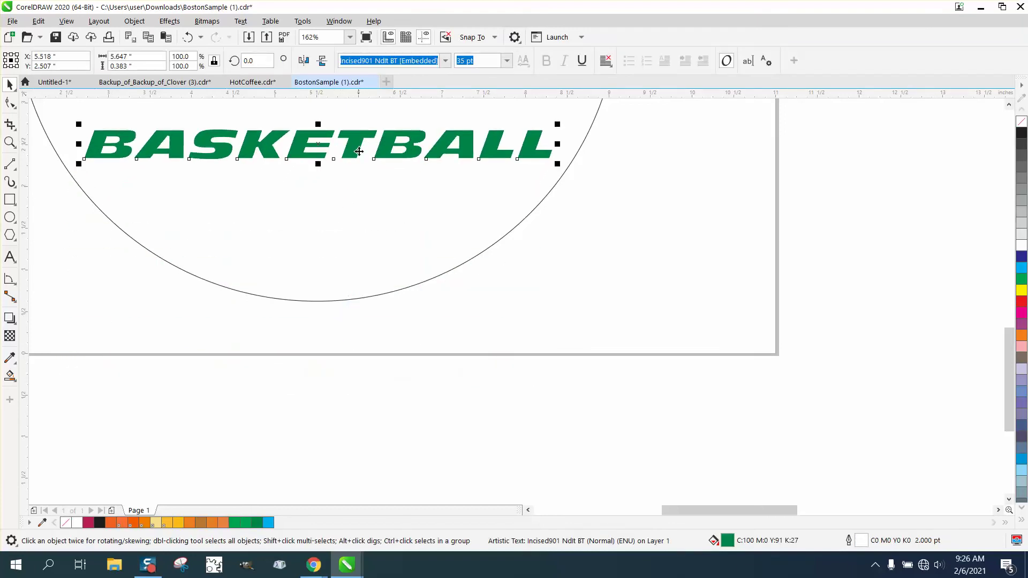
left_click(243, 22)
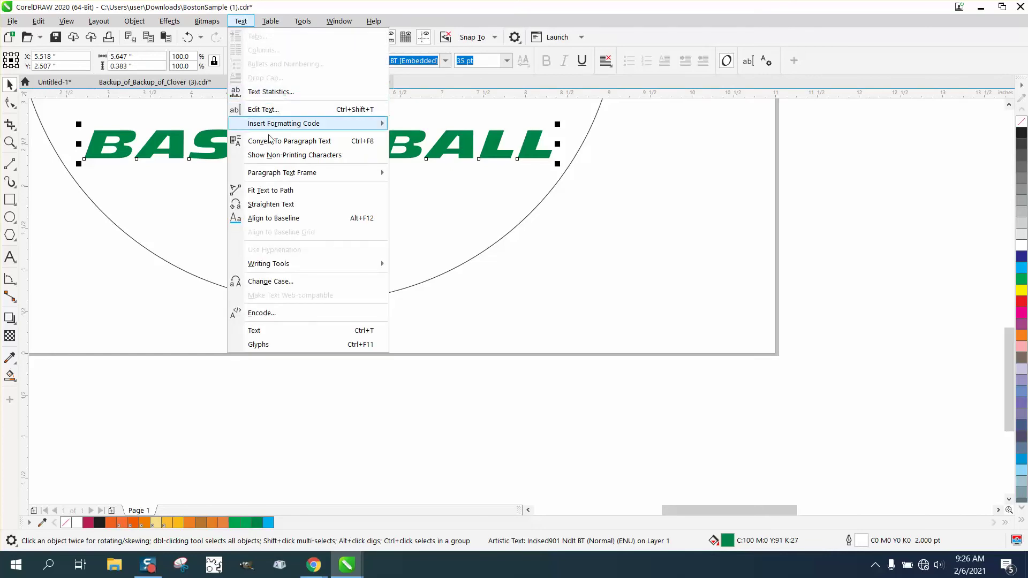
left_click(270, 190)
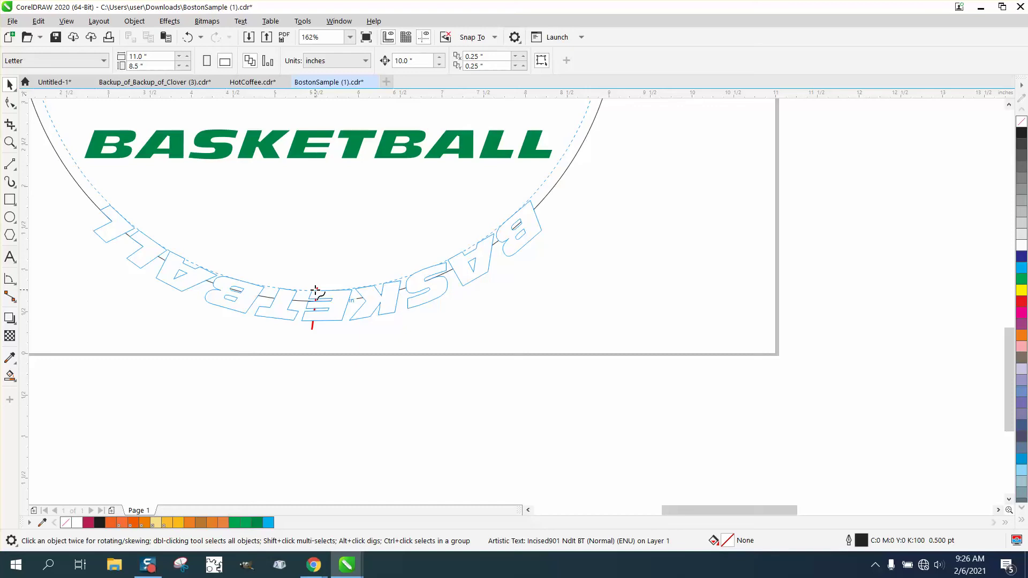
Fit BASKETBALL along the circle's bottom, mirror it both ways to read upright, and push it outward
left_click(315, 291)
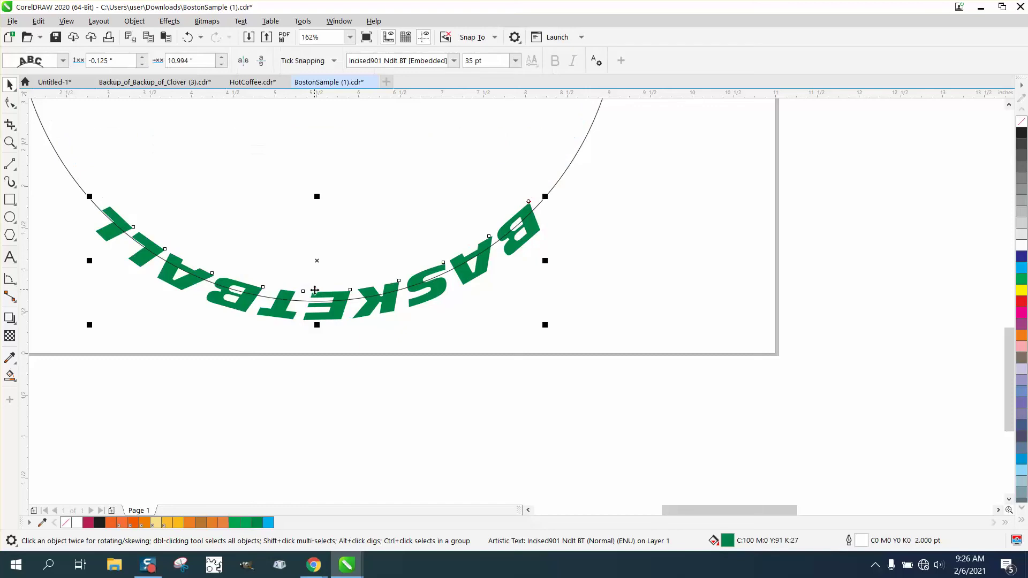
left_click(261, 60)
left_click(243, 61)
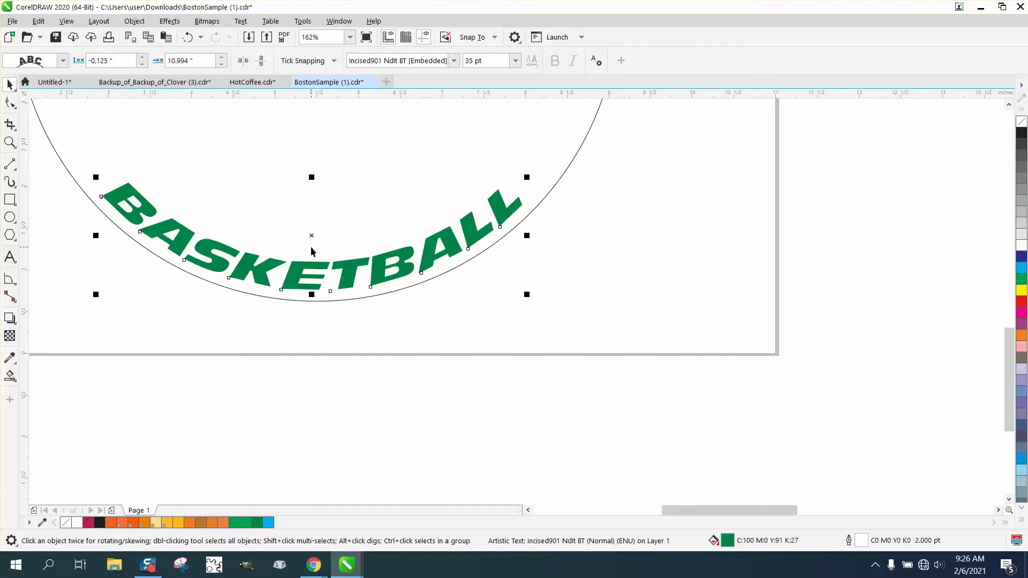
left_click_drag(311, 235, 321, 260)
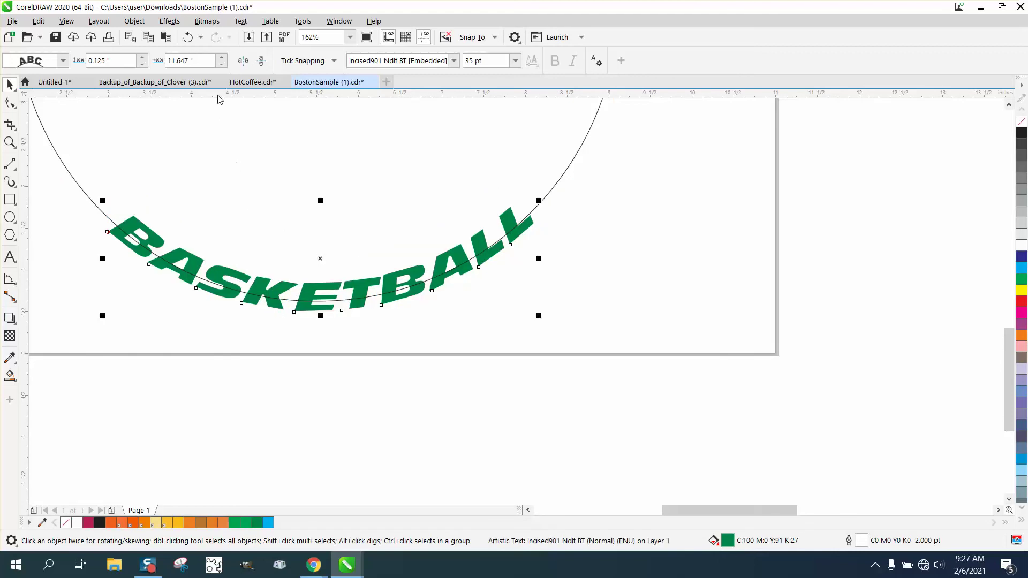
Adjust BASKETBALL's distance from the path toward 0.175" and slide its offset along the arc
left_click(222, 65)
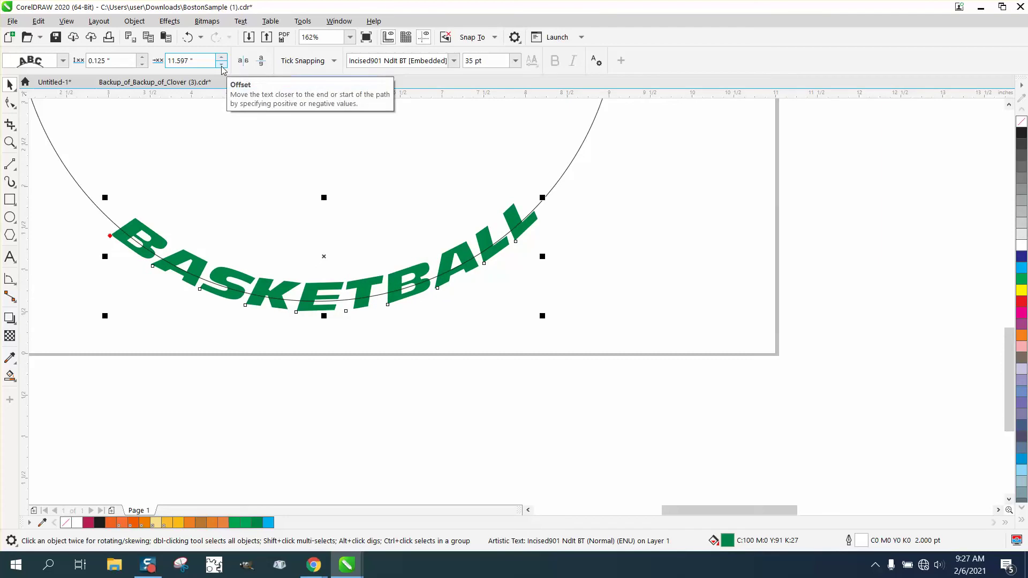
left_click(221, 65)
left_click(221, 65)
left_click(221, 65)
left_click(221, 64)
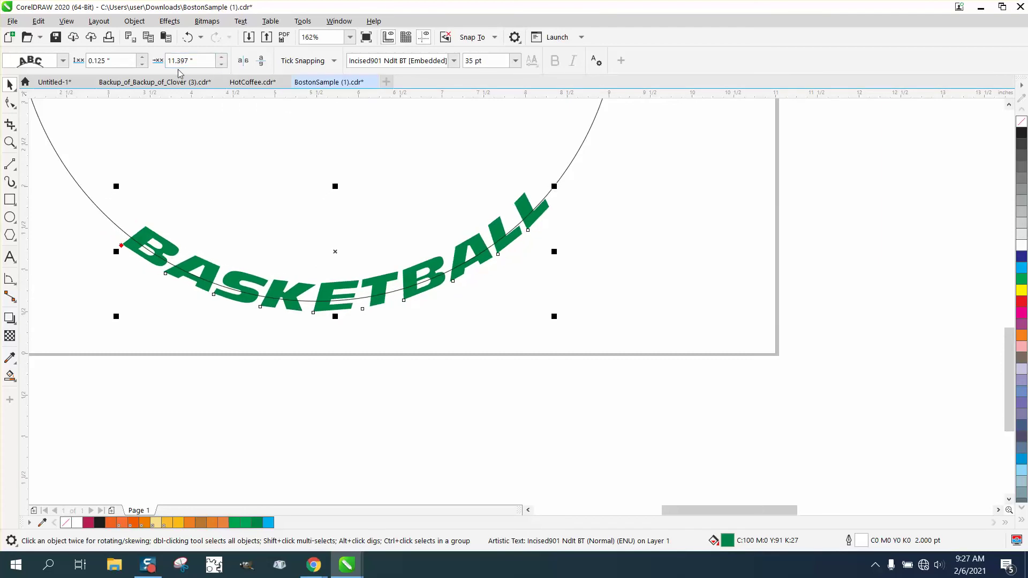
left_click(142, 64)
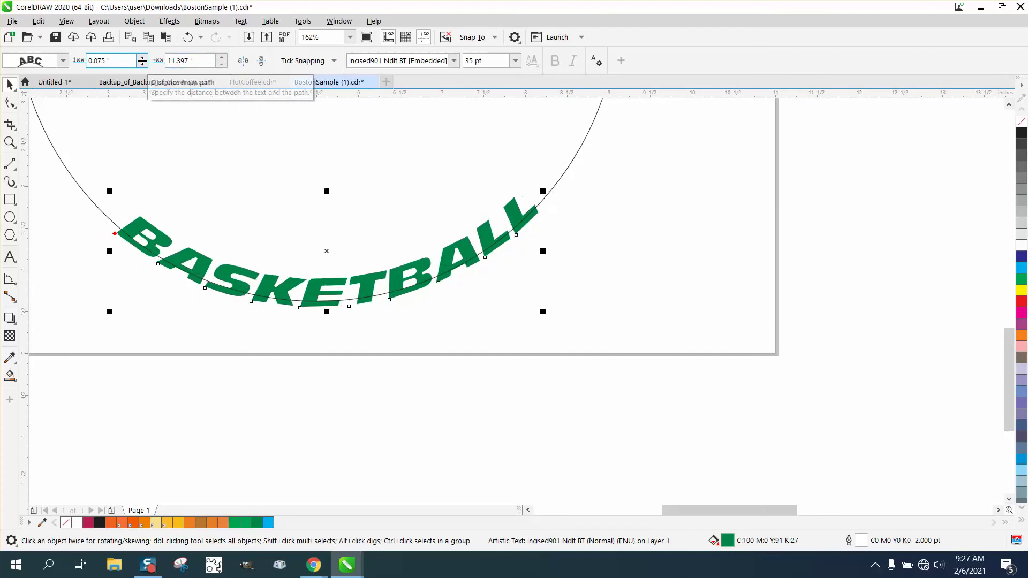
left_click(142, 58)
left_click(142, 57)
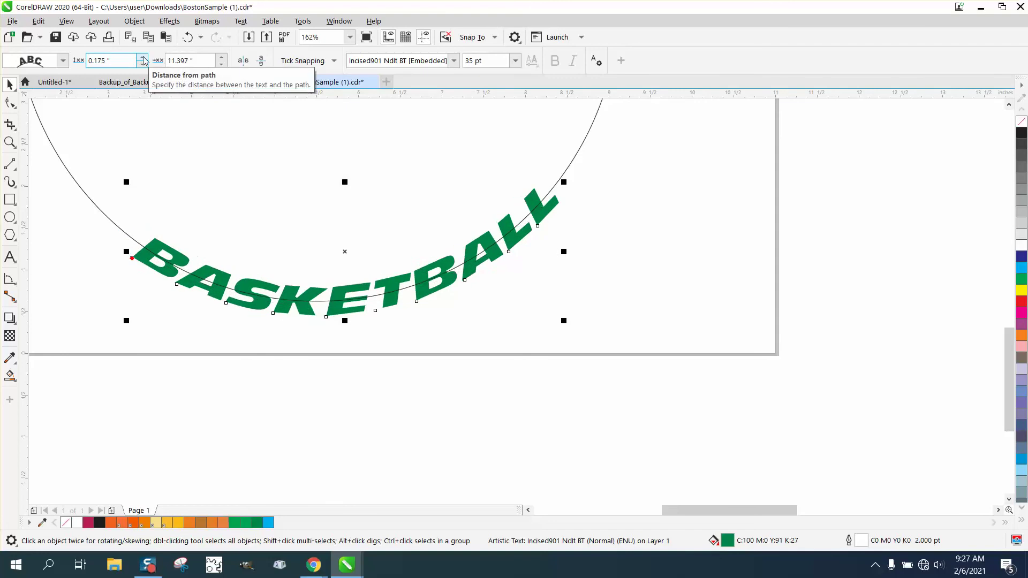
left_click(222, 58)
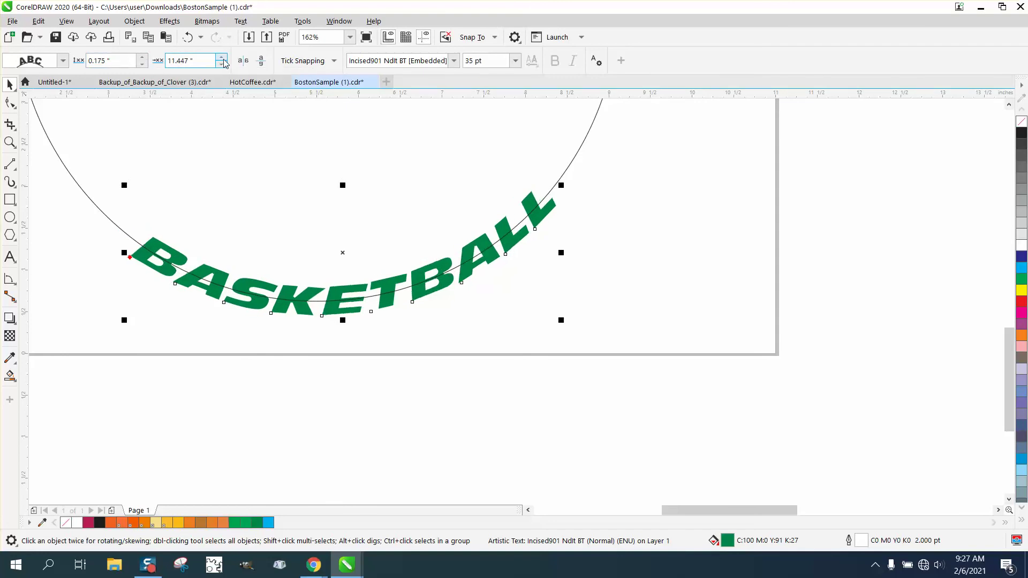
left_click(222, 57)
left_click(222, 58)
left_click(221, 57)
left_click(221, 57)
left_click(222, 58)
left_click(222, 57)
left_click(222, 58)
left_click(222, 57)
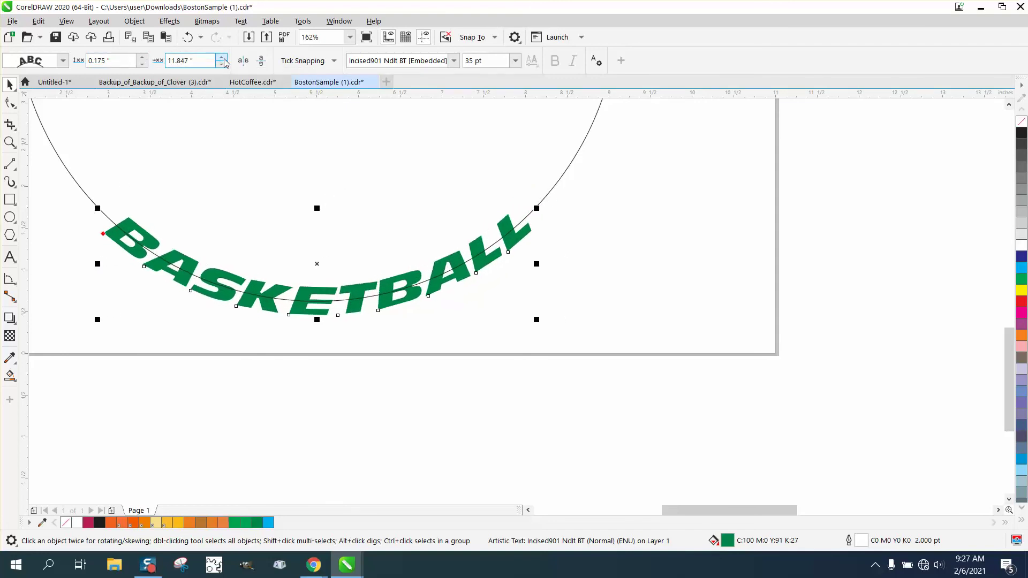
Add a horizontal guideline across the arc and reselect the BASKETBALL text on its path
left_click_drag(296, 94, 503, 219)
left_click(192, 256)
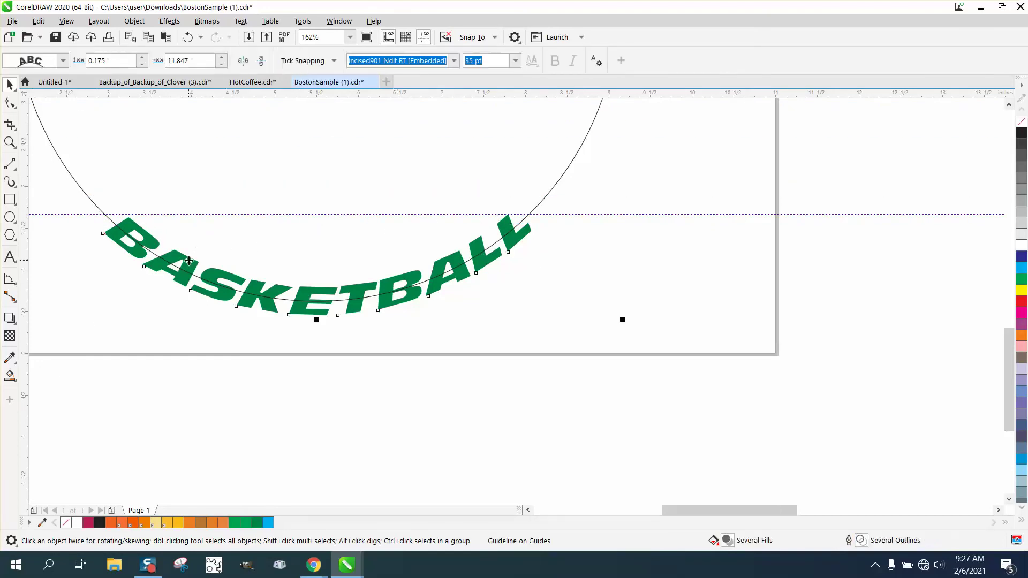
left_click(546, 444)
left_click_drag(561, 452, 89, 183)
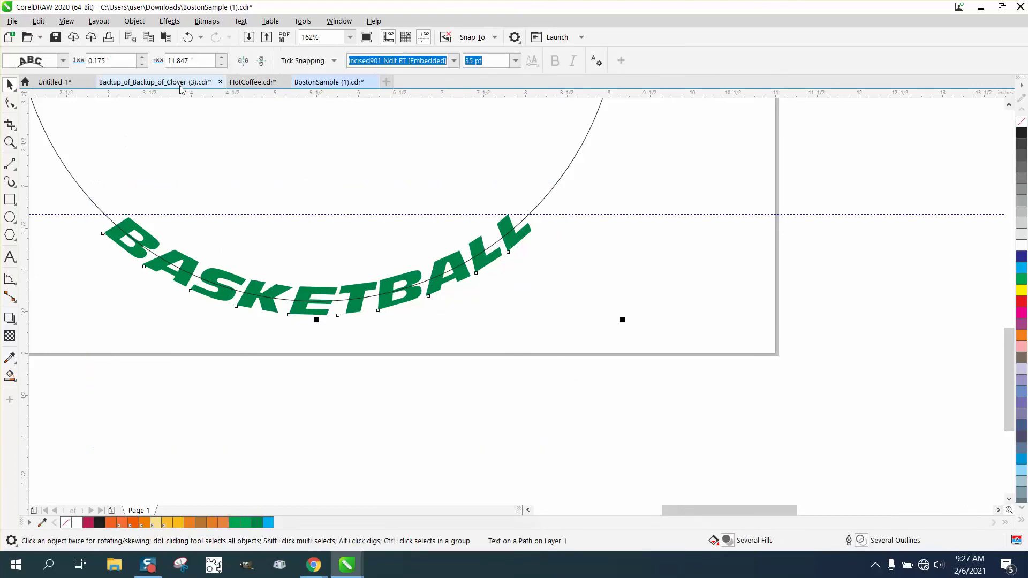
Fine-tune BASKETBALL's position and set its path offset to 11.89 inches
left_click(221, 65)
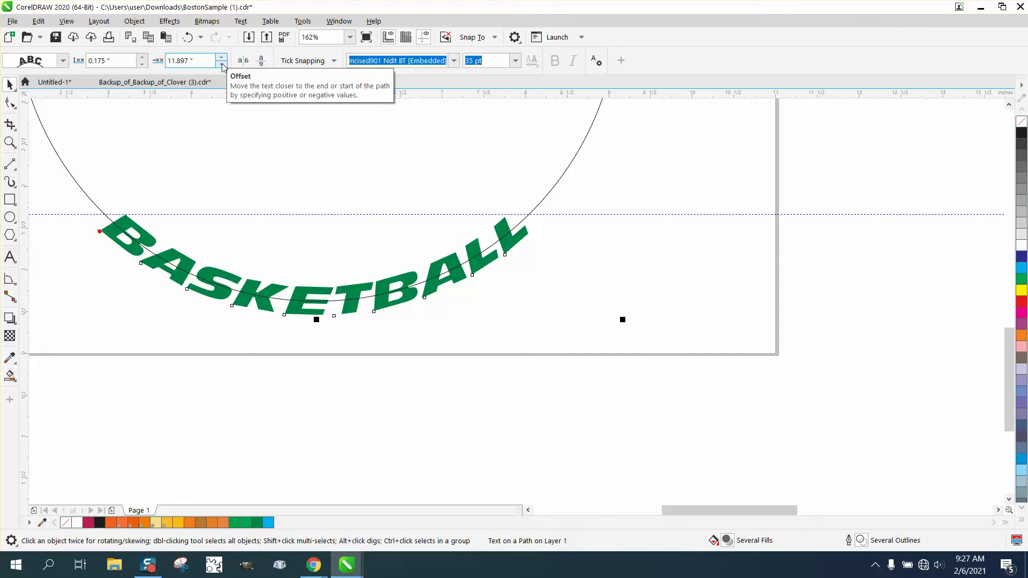
left_click(222, 65)
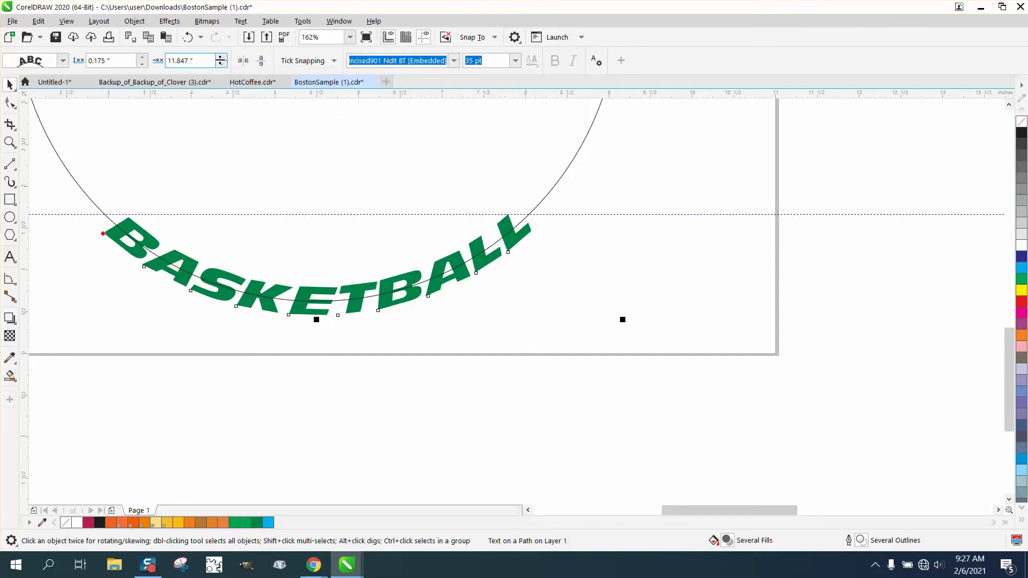
left_click(220, 58)
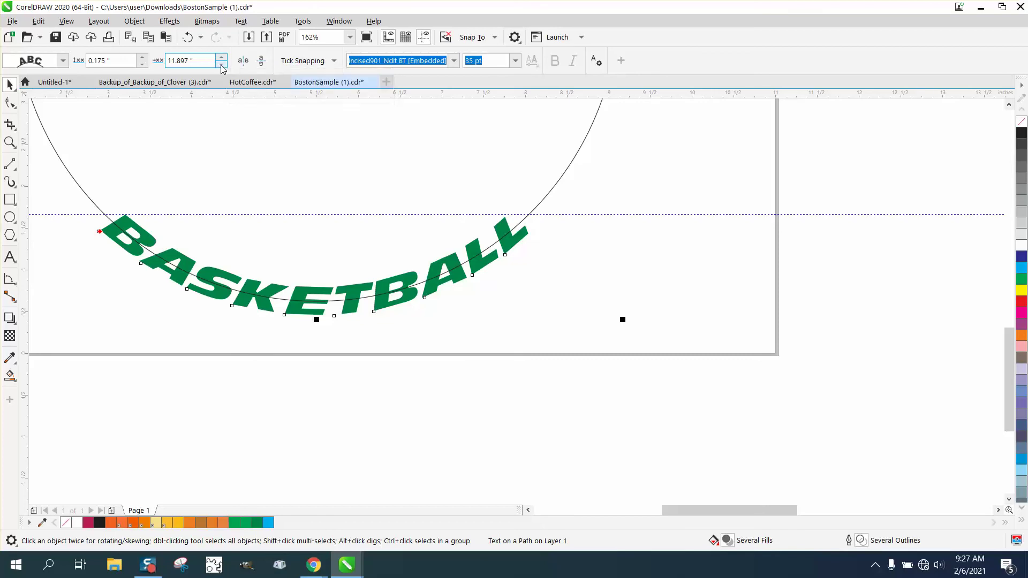
left_click(221, 64)
left_click(221, 57)
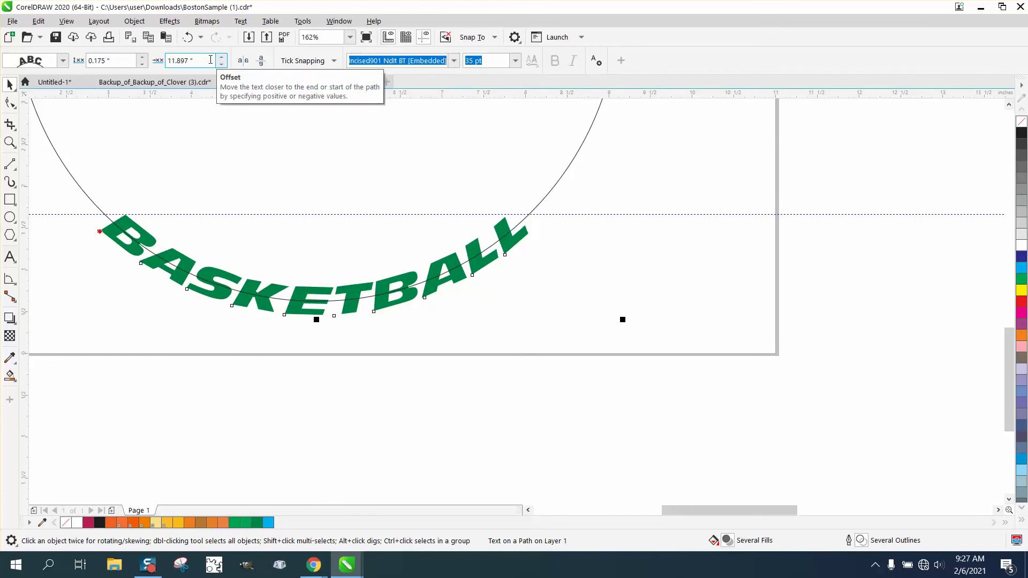
left_click_drag(210, 59, 162, 60)
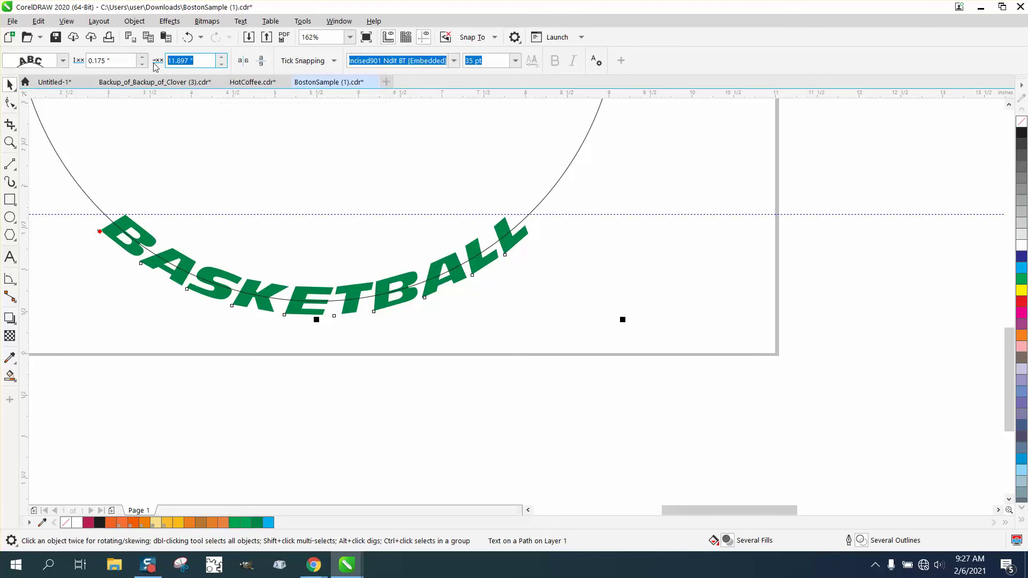
type("1")
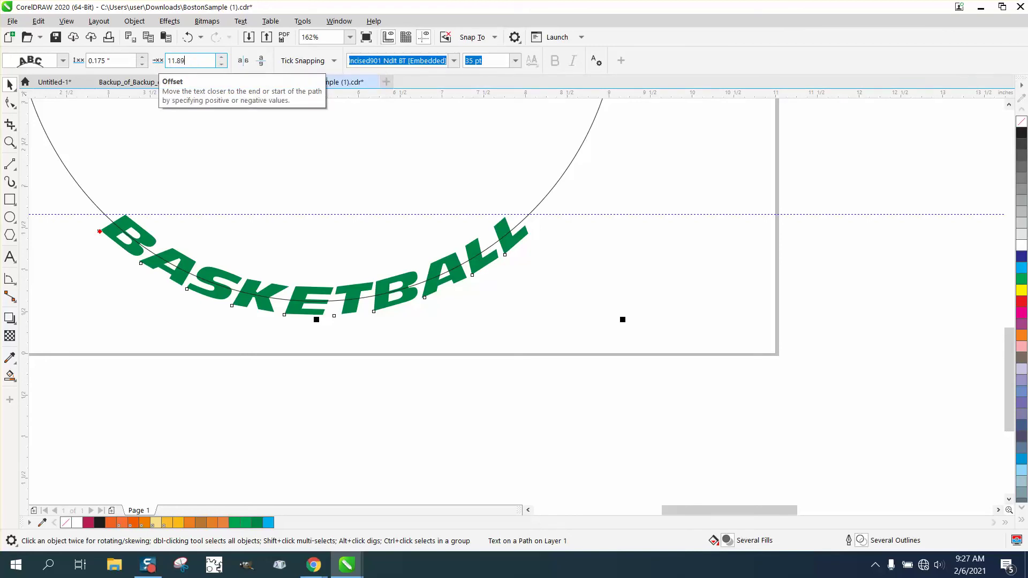
key("Return")
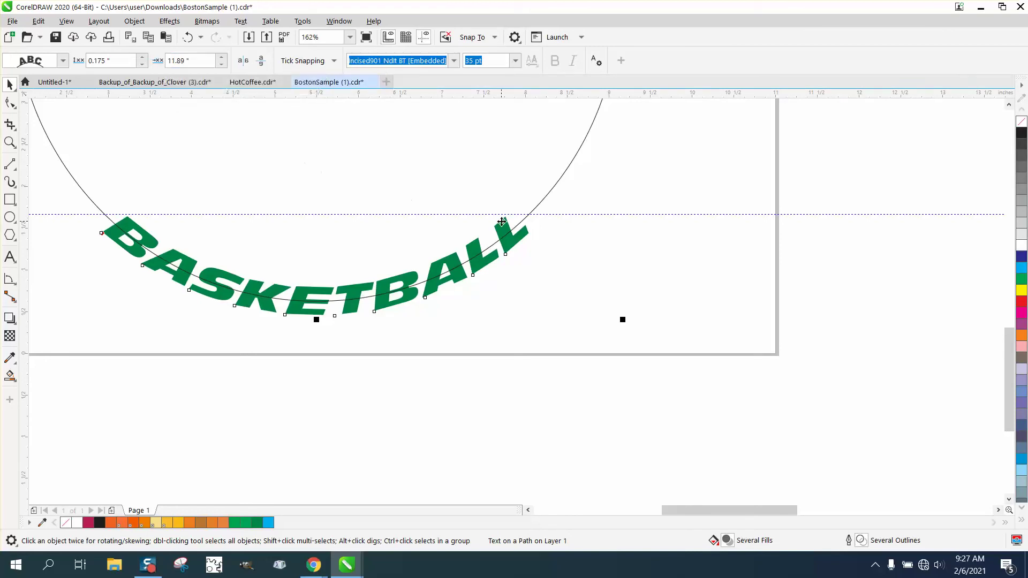
Delete the horizontal guideline, separate both text lines from the circle path, and delete the inner circle
scroll(416, 202, "down", 2)
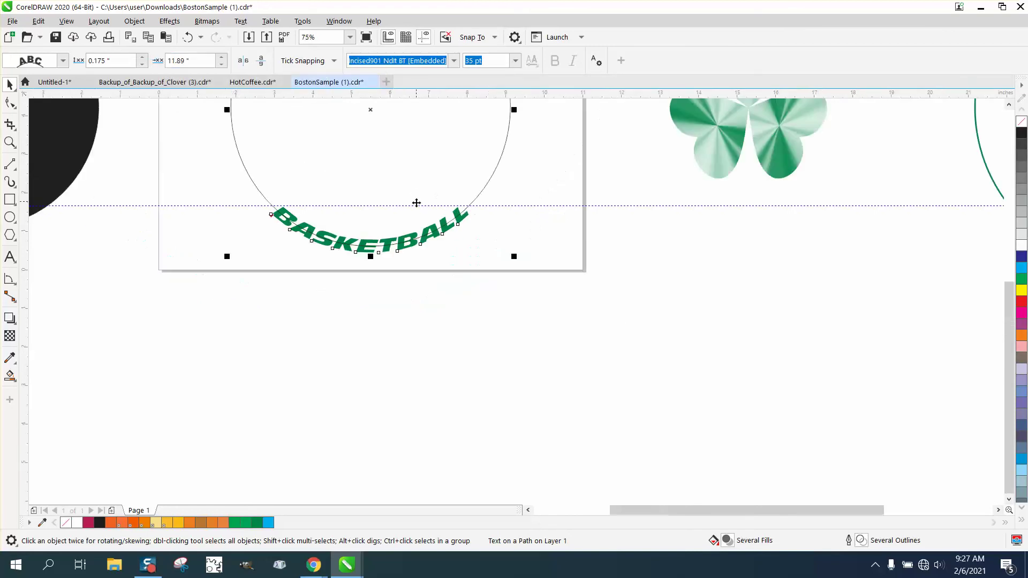
left_click(512, 206)
key("Delete")
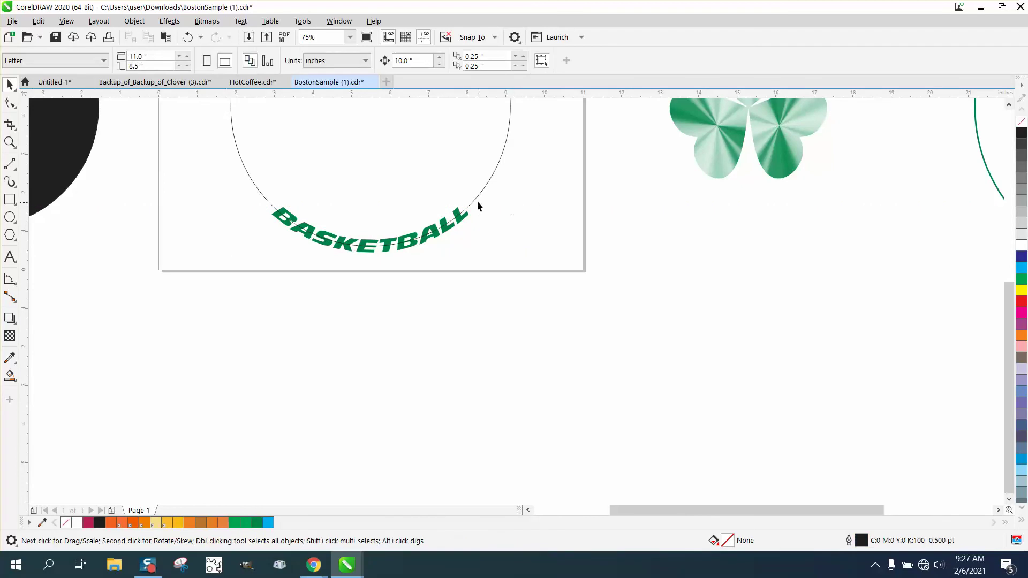
scroll(602, 281, "down", 3)
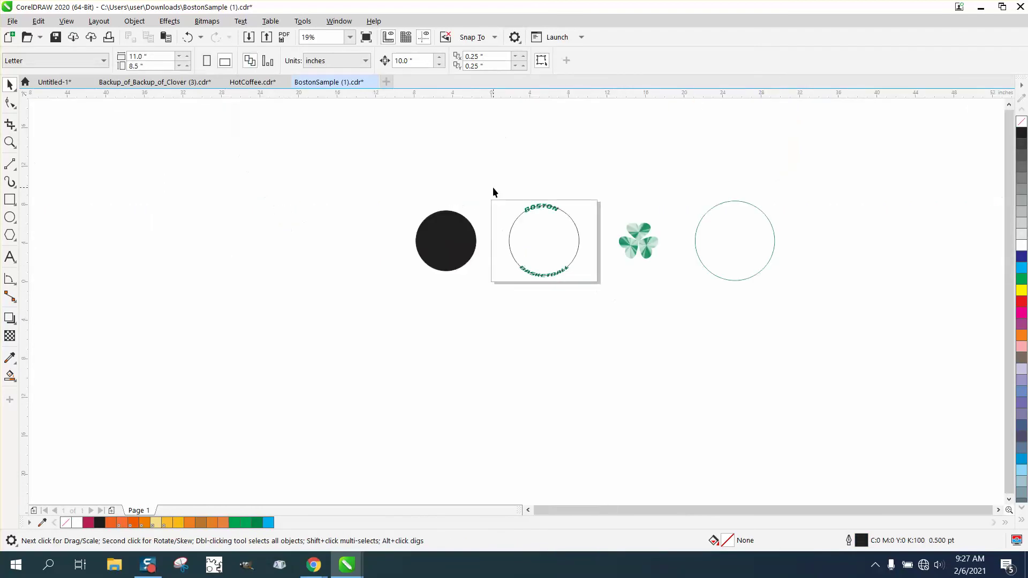
left_click_drag(492, 192, 597, 295)
left_click(134, 21)
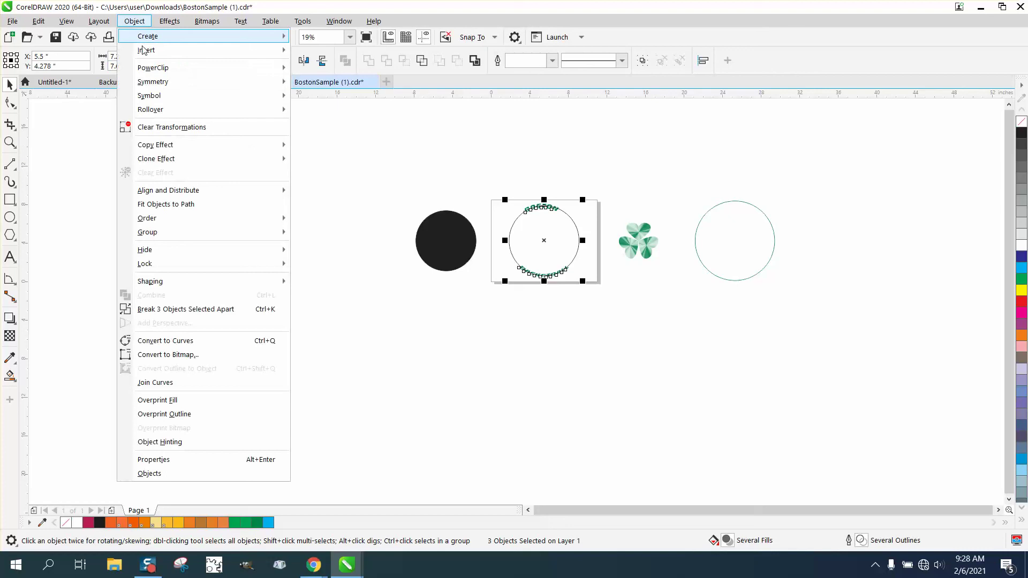
left_click(229, 311)
left_click(524, 249)
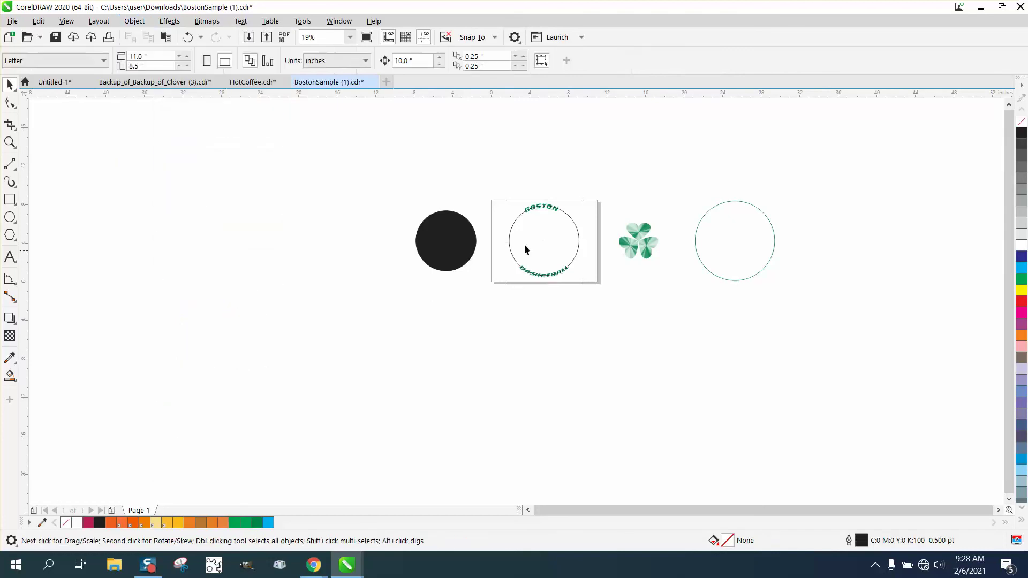
left_click(574, 223)
key("Delete")
Centre the black disc on the page, PowerClip the shamrock into it, and centre the green ring
left_click(461, 239)
key("p")
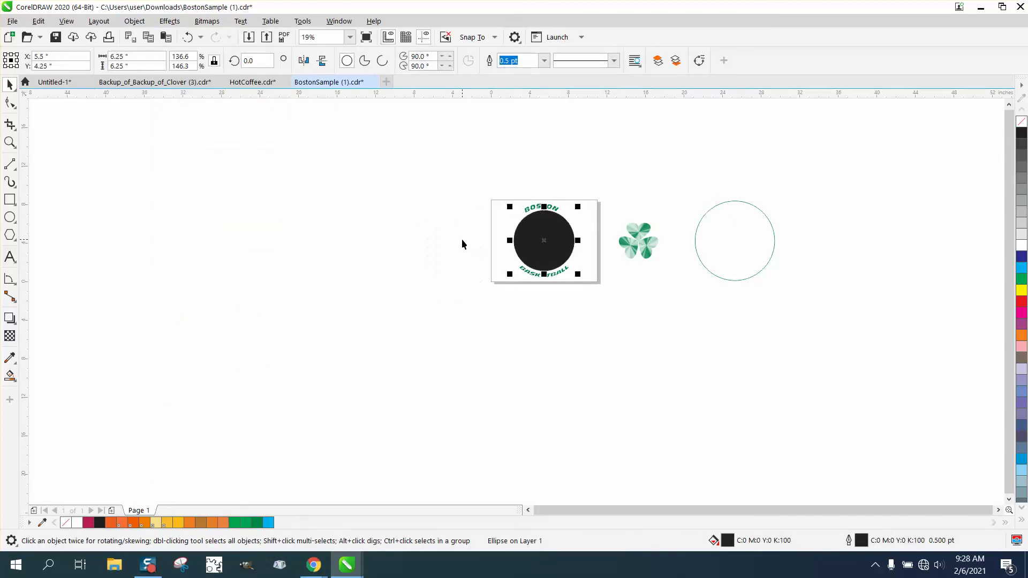
left_click_drag(610, 211, 666, 279)
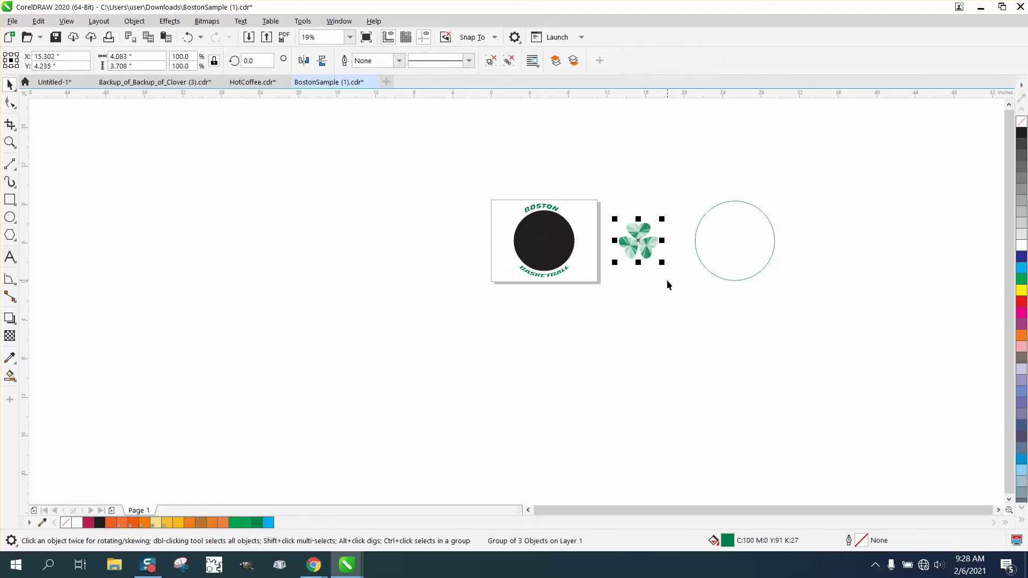
left_click_drag(676, 180, 817, 301)
key("p")
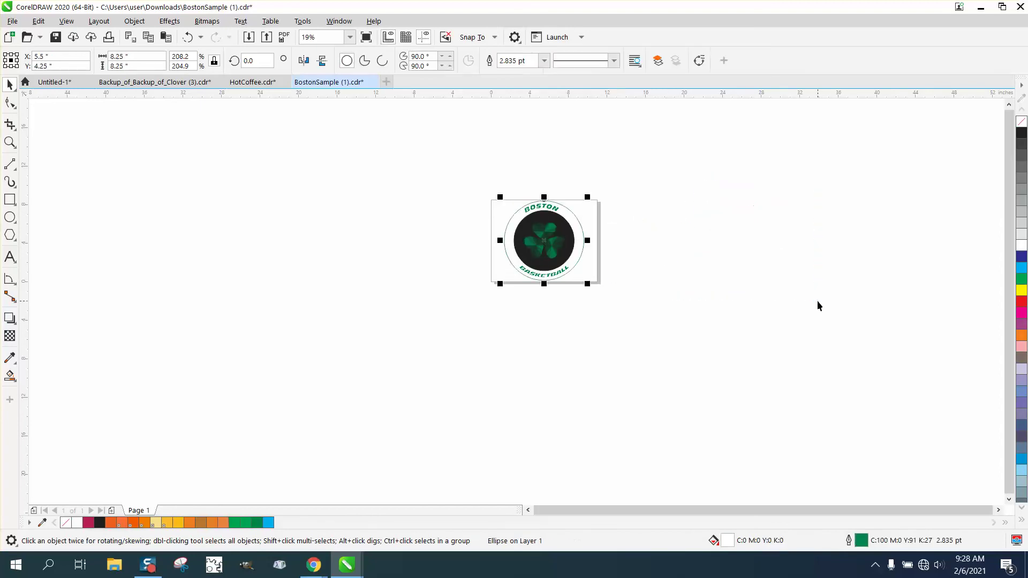
left_click(9, 141)
left_click_drag(499, 193, 654, 330)
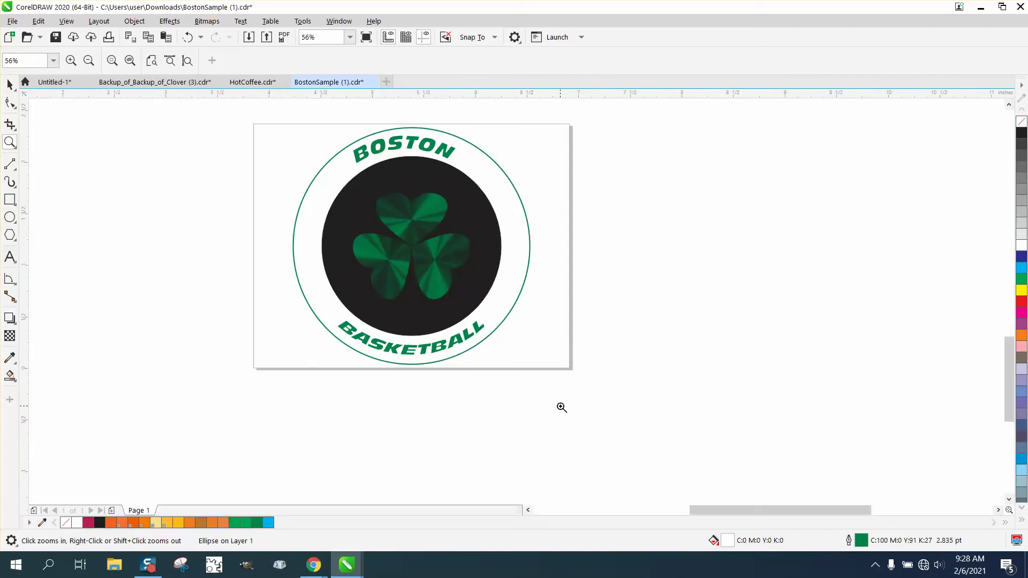
scroll(561, 407, "up", 3)
scroll(470, 297, "down", 4)
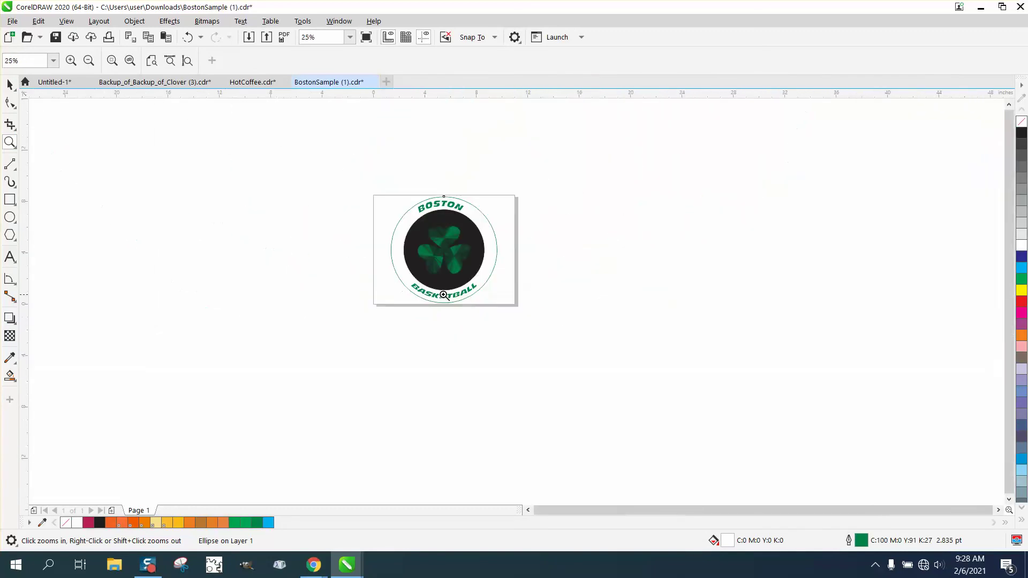
left_click_drag(413, 187, 532, 246)
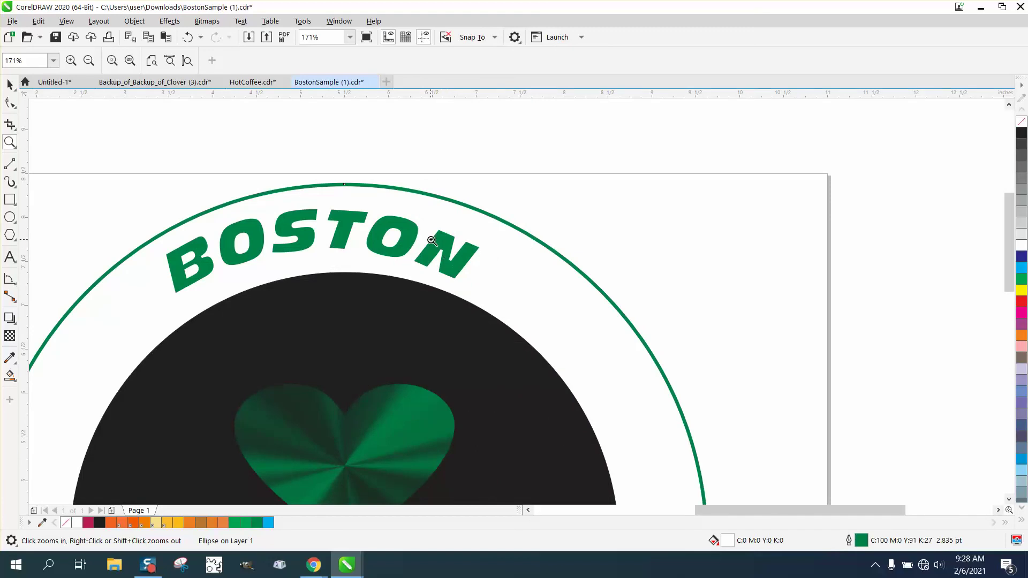
scroll(433, 239, "down", 2)
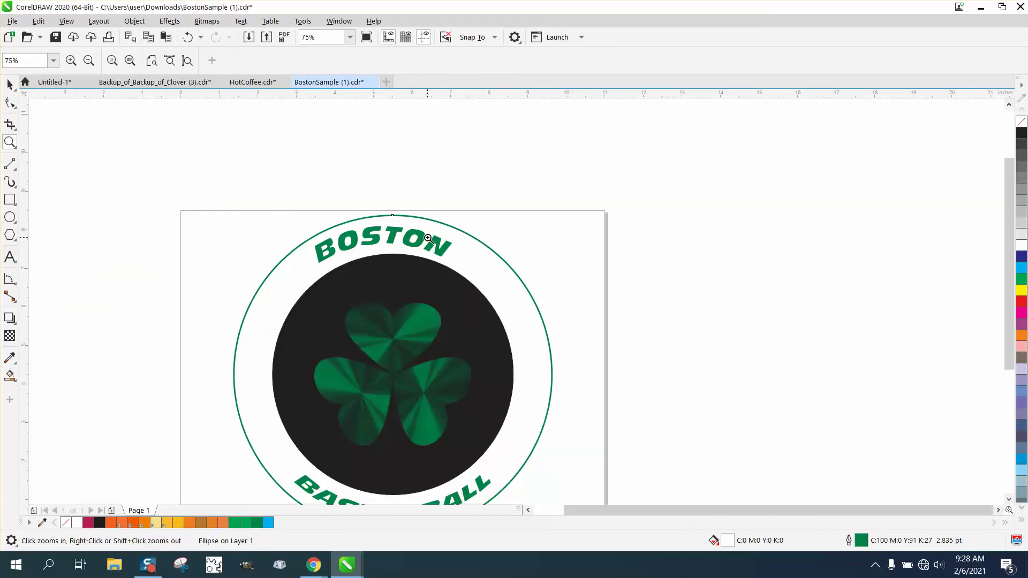
left_click(11, 165)
Centre the vertical guideline at 5.5 inches on the page, then zoom in and select BOSTON
left_click(42, 166)
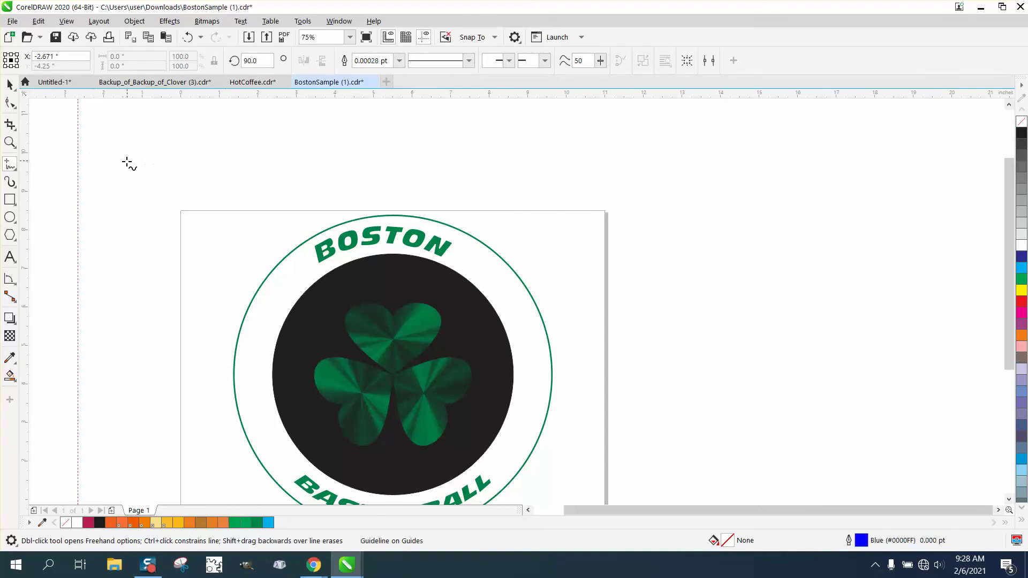
left_click(9, 85)
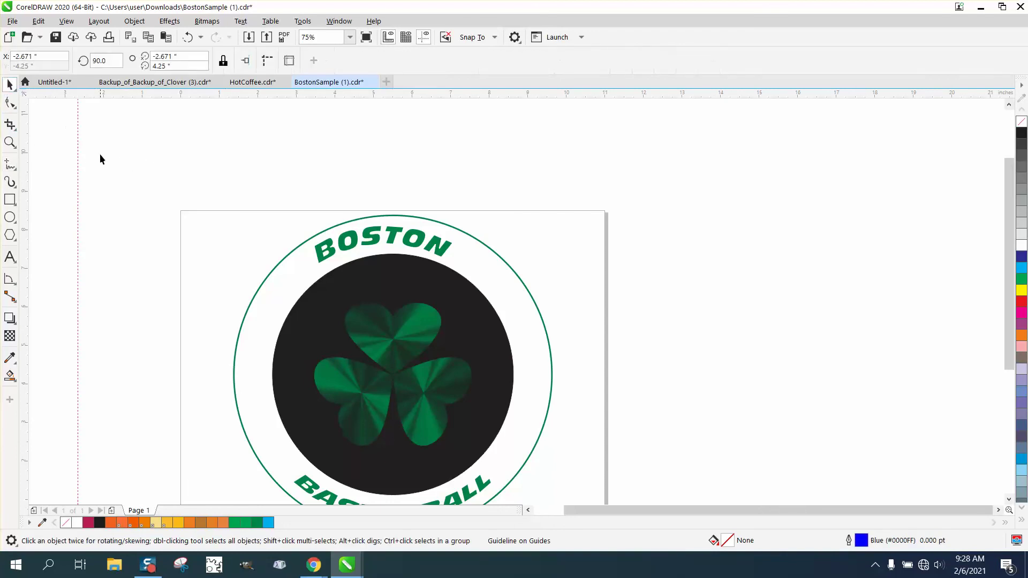
key("p")
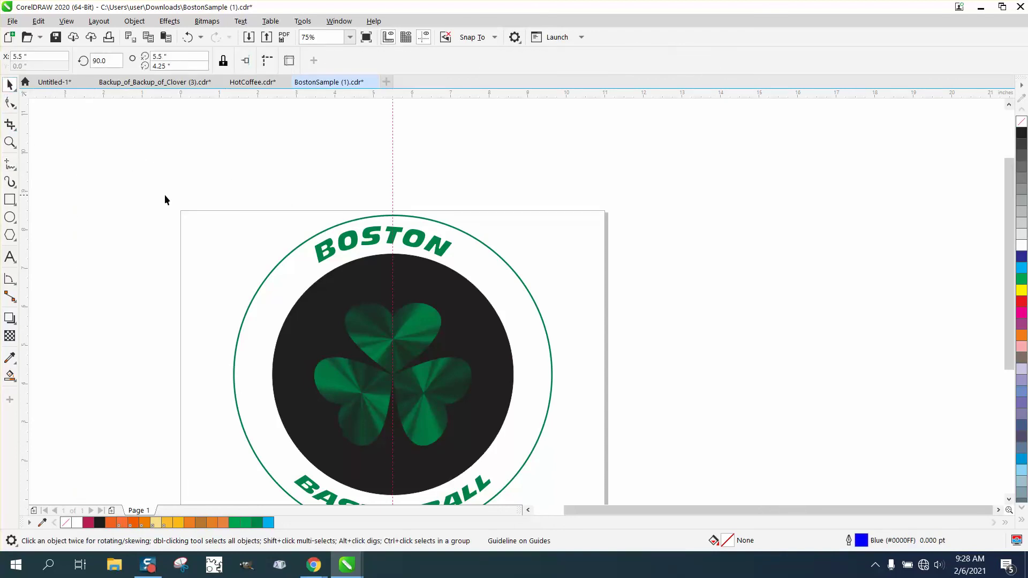
left_click(10, 142)
left_click_drag(281, 189, 570, 328)
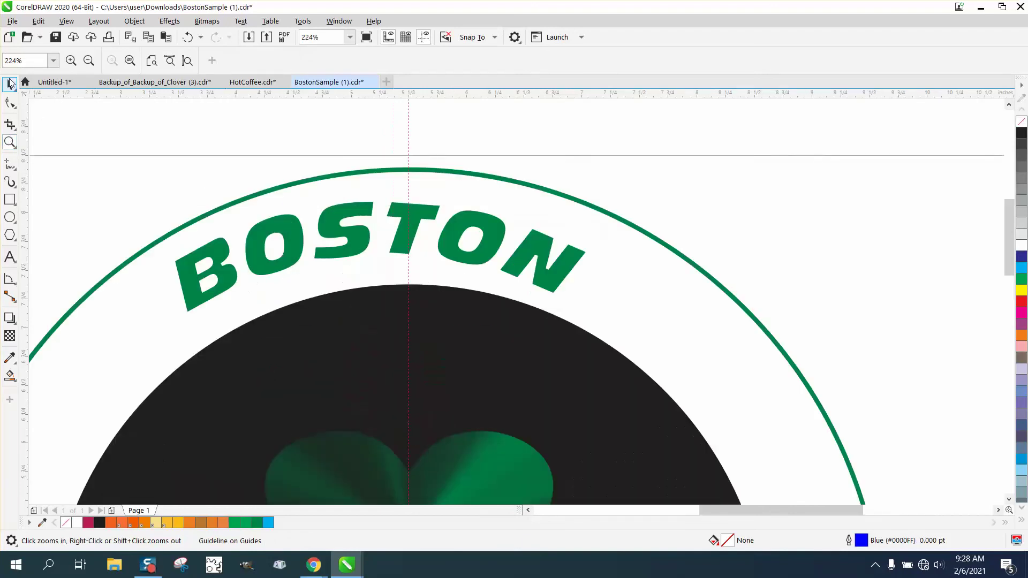
left_click(9, 84)
left_click(370, 213)
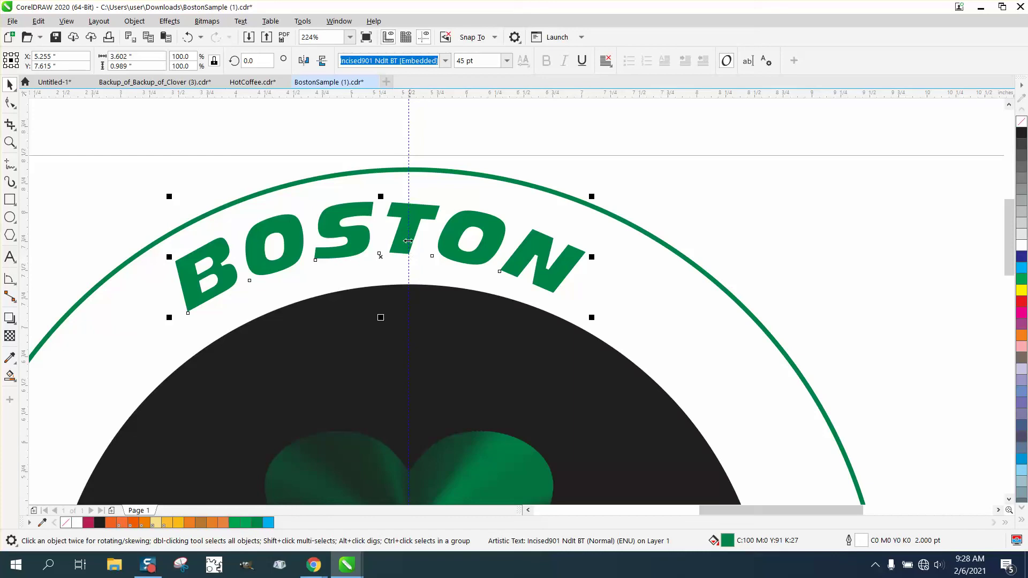
scroll(408, 241, "down", 2)
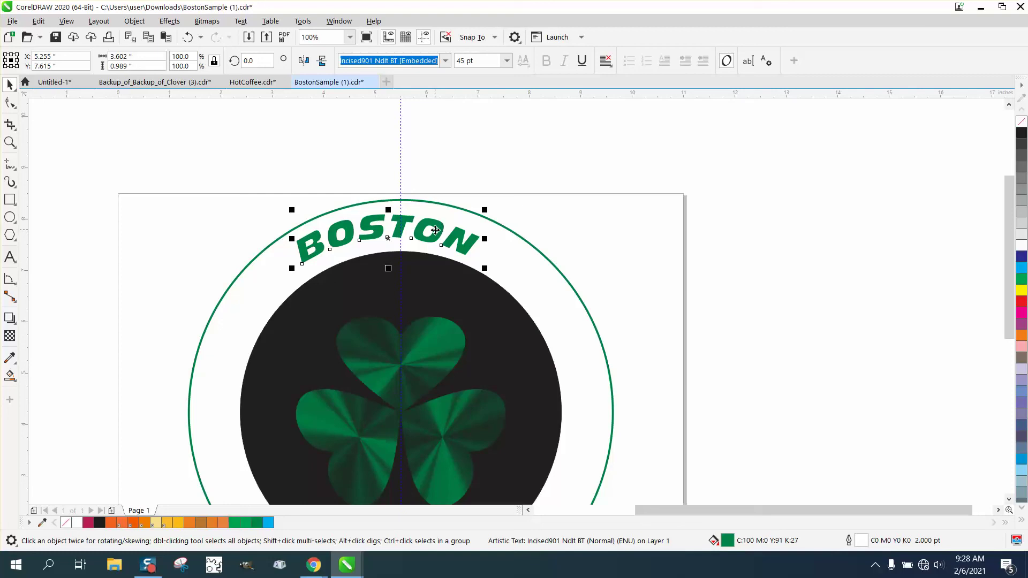
Move BOSTON's rotation centre to the disc centre and rotate it slightly clockwise
left_click(390, 240)
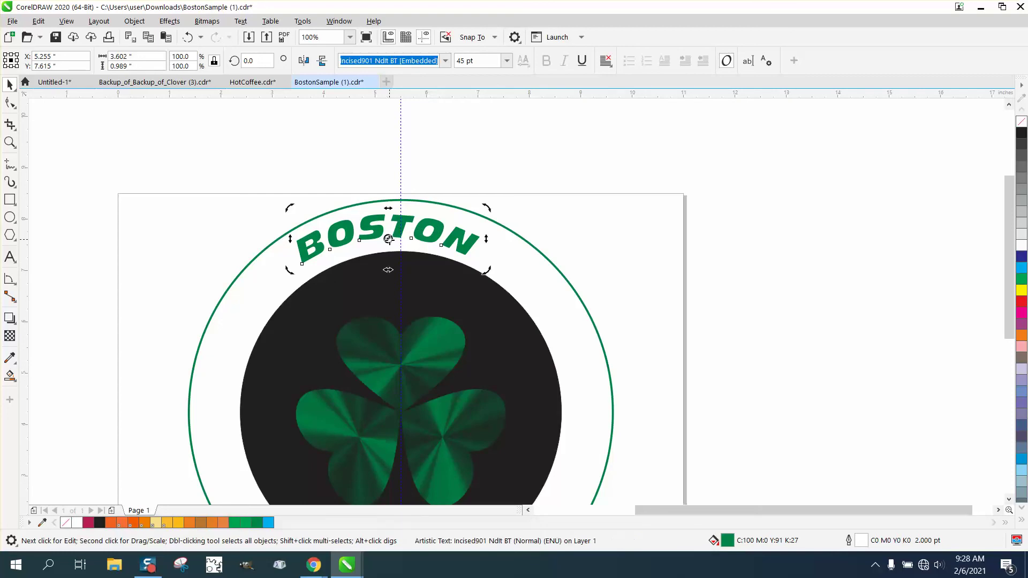
mouse_move(388, 239)
left_mouse_down()
mouse_move(415, 375)
mouse_move(401, 411)
left_mouse_up()
left_click_drag(485, 207, 505, 204)
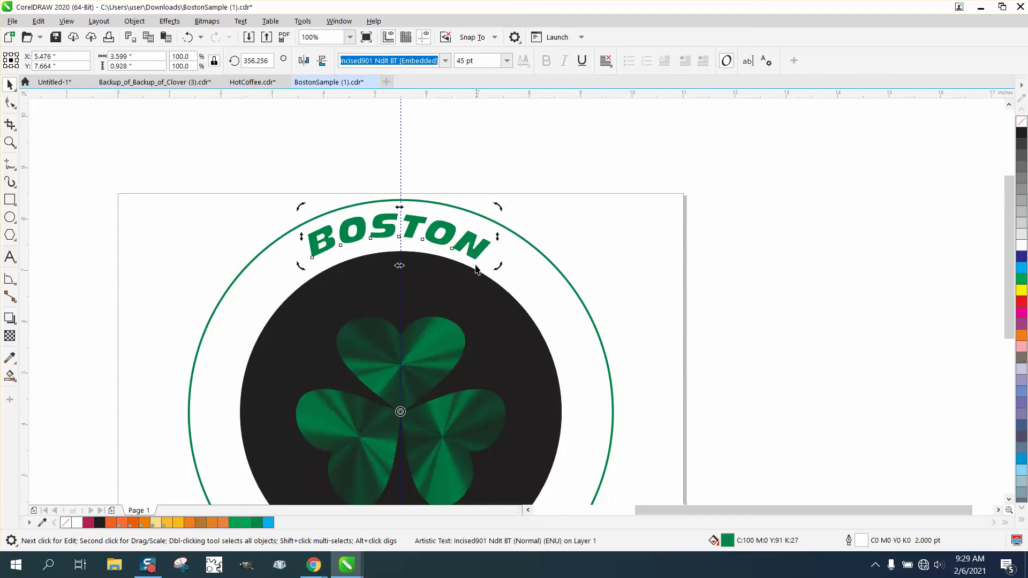
left_click(475, 249)
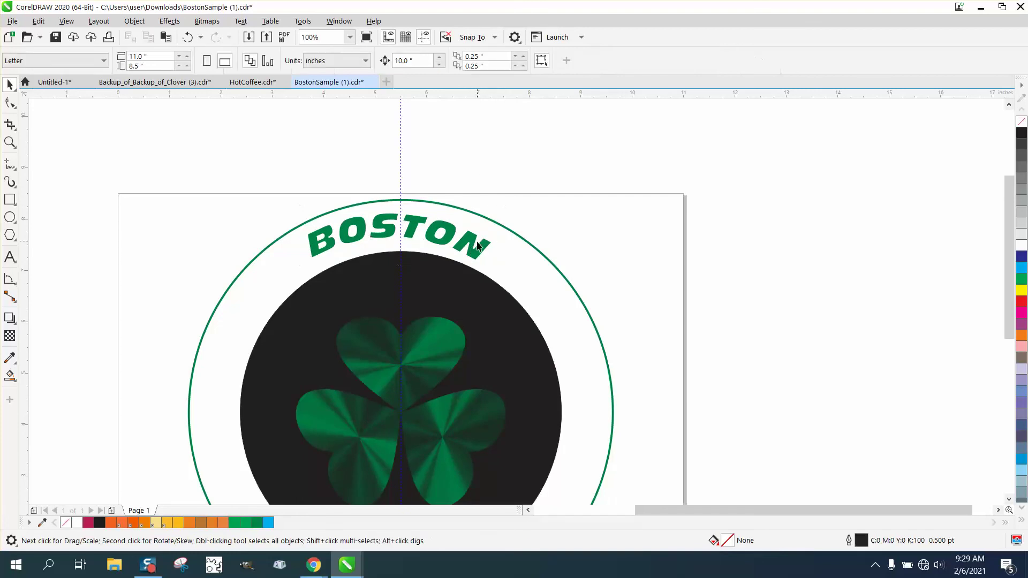
left_click(10, 142)
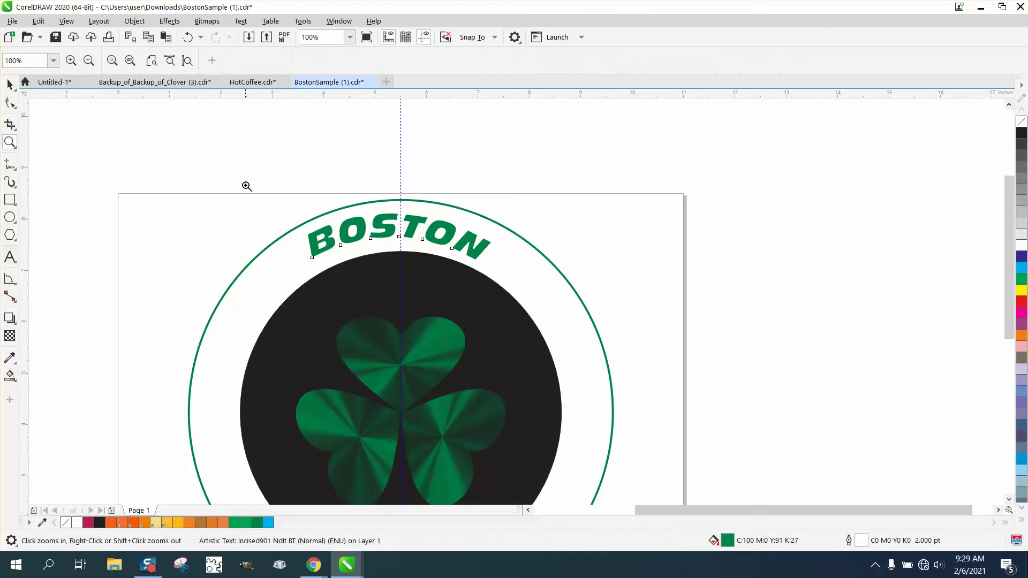
left_click_drag(248, 191, 592, 340)
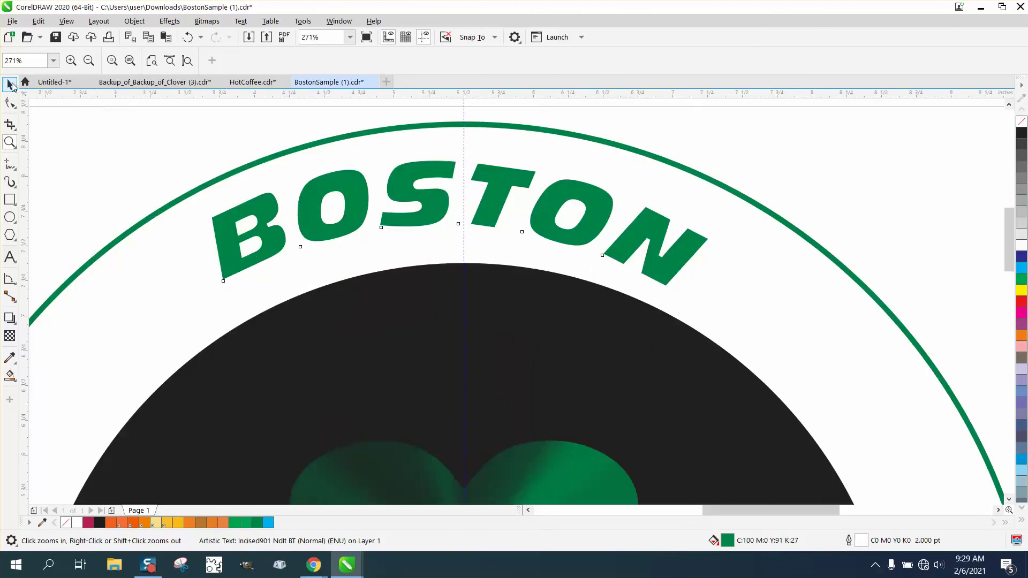
left_click(10, 85)
Rotate BOSTON further to about 358.9° so its arc centres on the vertical guideline
left_click(459, 222)
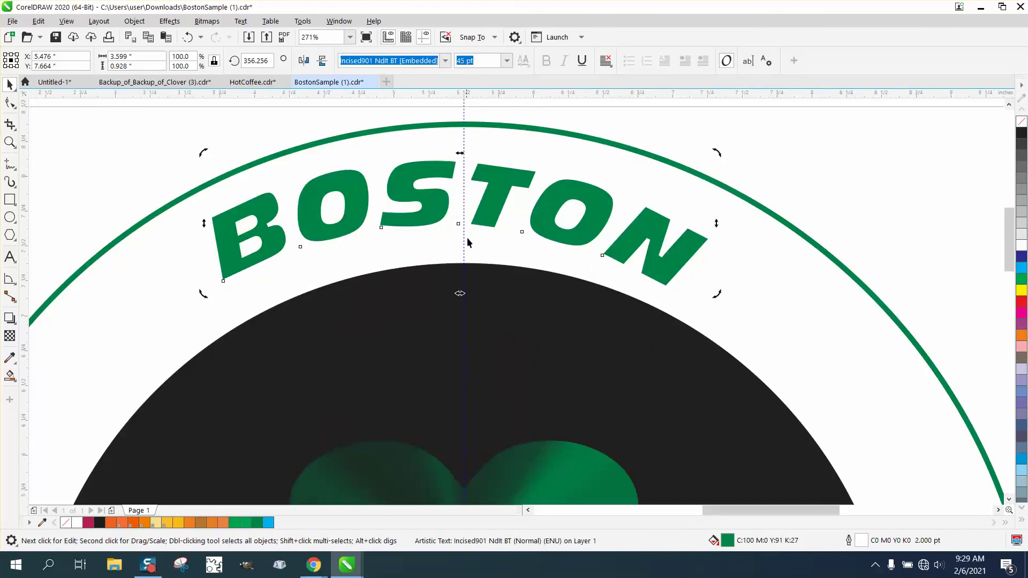
scroll(468, 242, "down", 2)
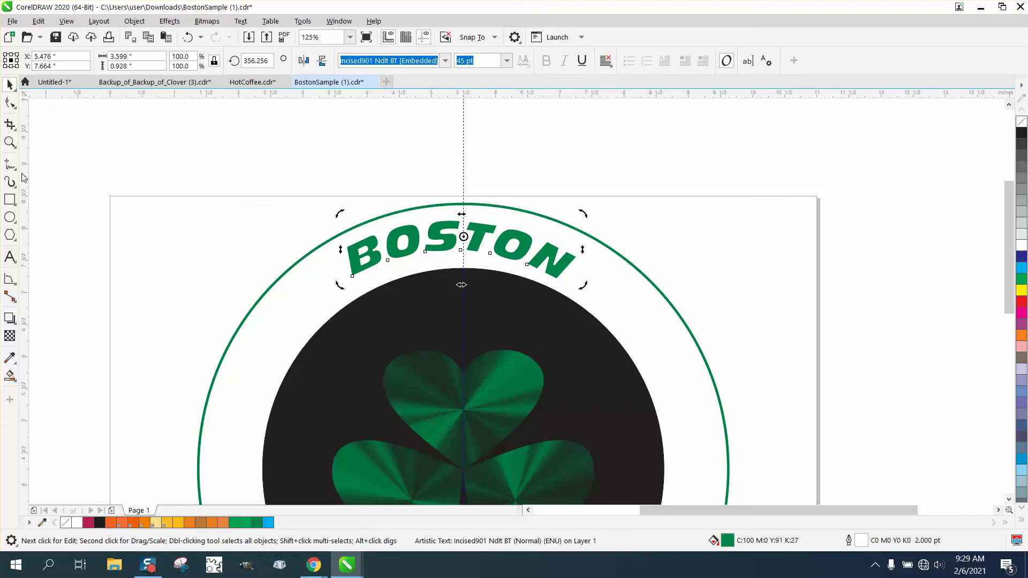
left_click(10, 141)
left_click_drag(275, 191, 763, 390)
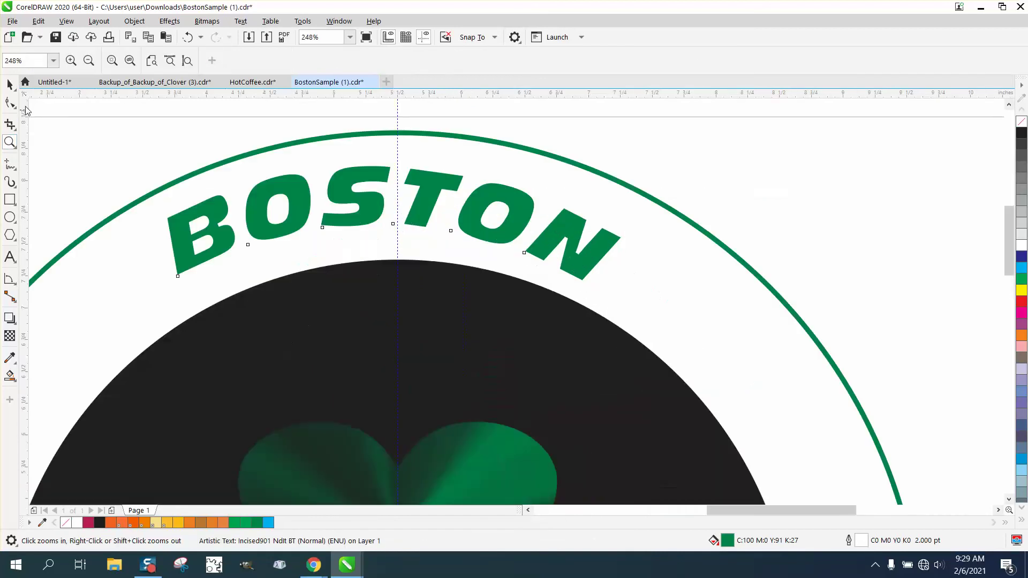
left_click(10, 84)
left_click(440, 188)
left_click(442, 190)
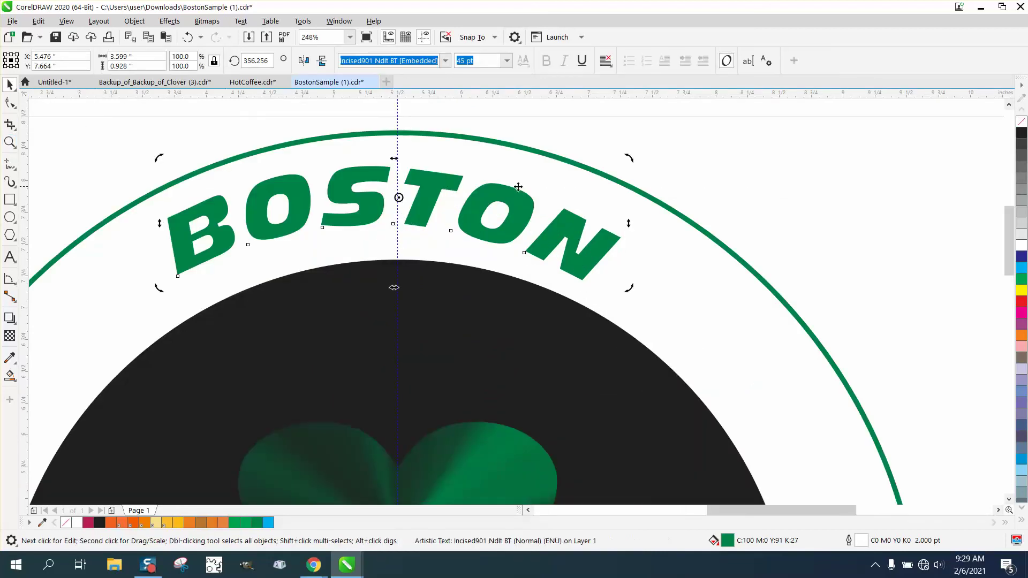
left_click_drag(628, 158, 653, 161)
key("F3")
key("F3")
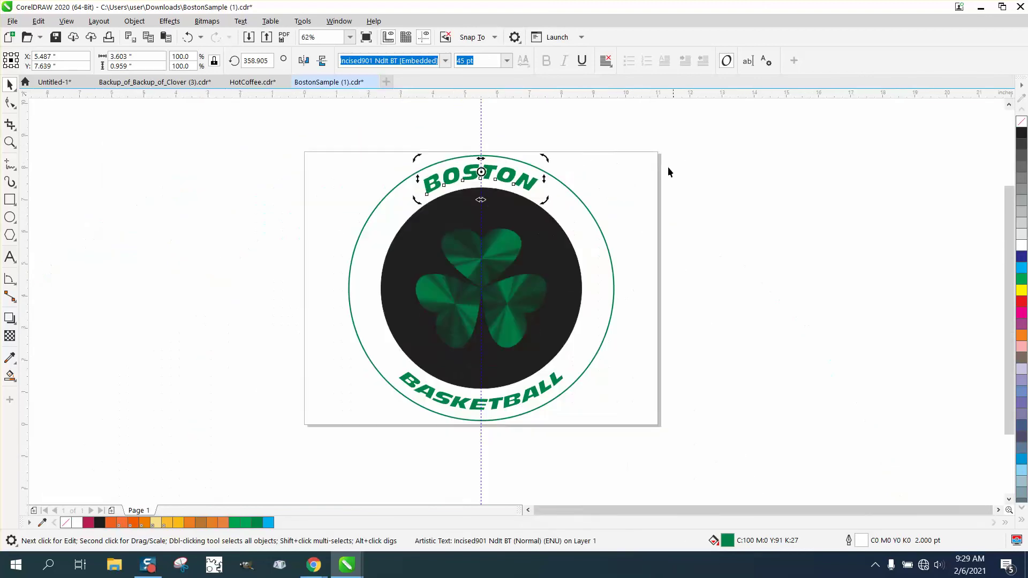
left_click(668, 171)
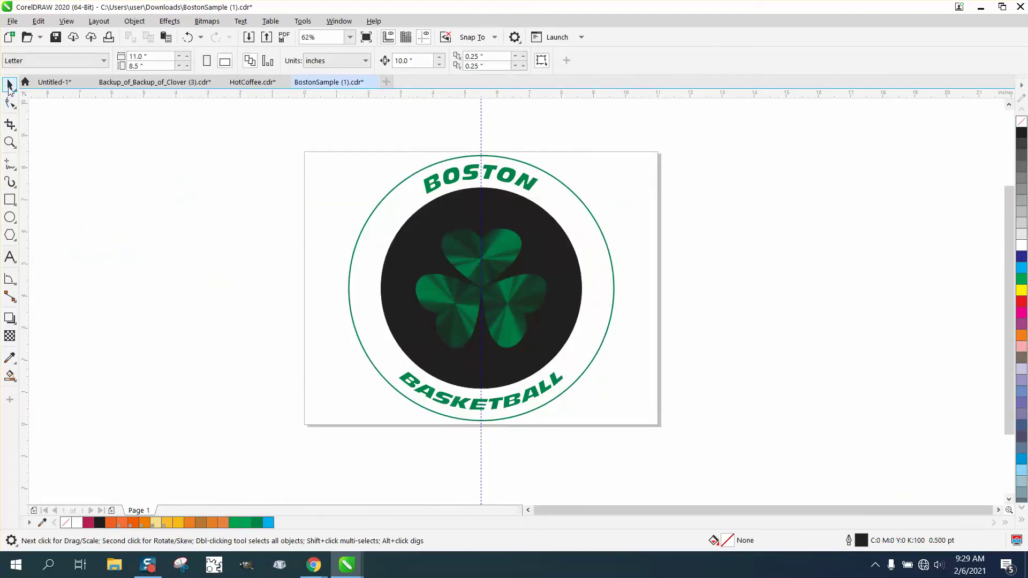
Group the five logo objects with Ctrl+G and size the group to 8 × 8 inches
left_click_drag(737, 437, 739, 439)
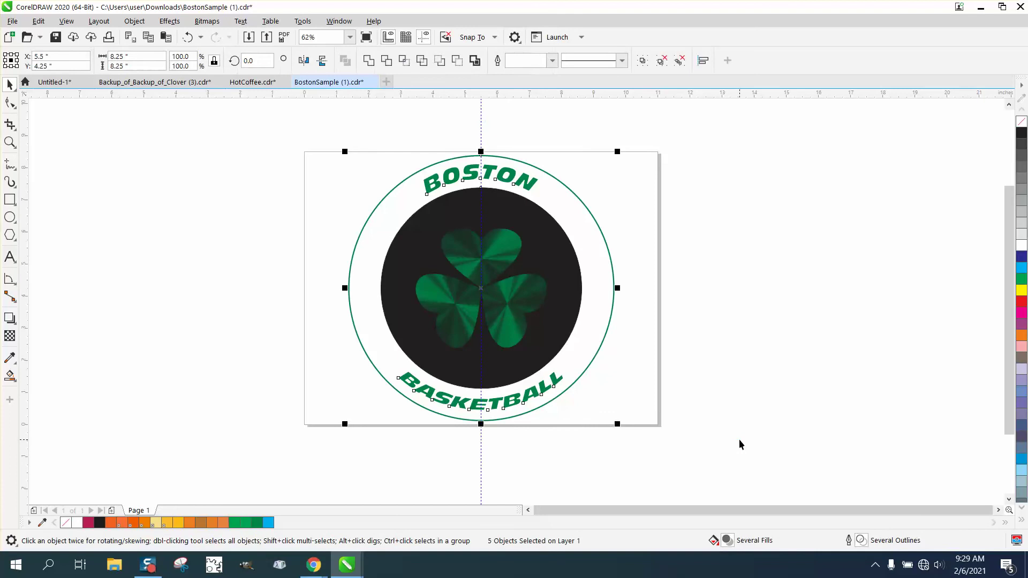
key("ctrl+g")
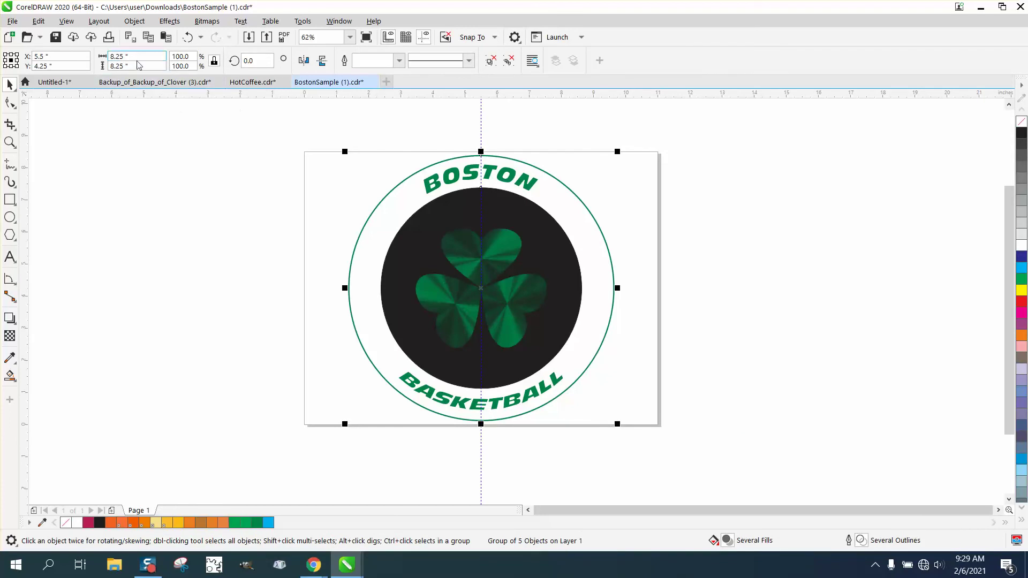
left_click(120, 56)
type("80")
key("Return")
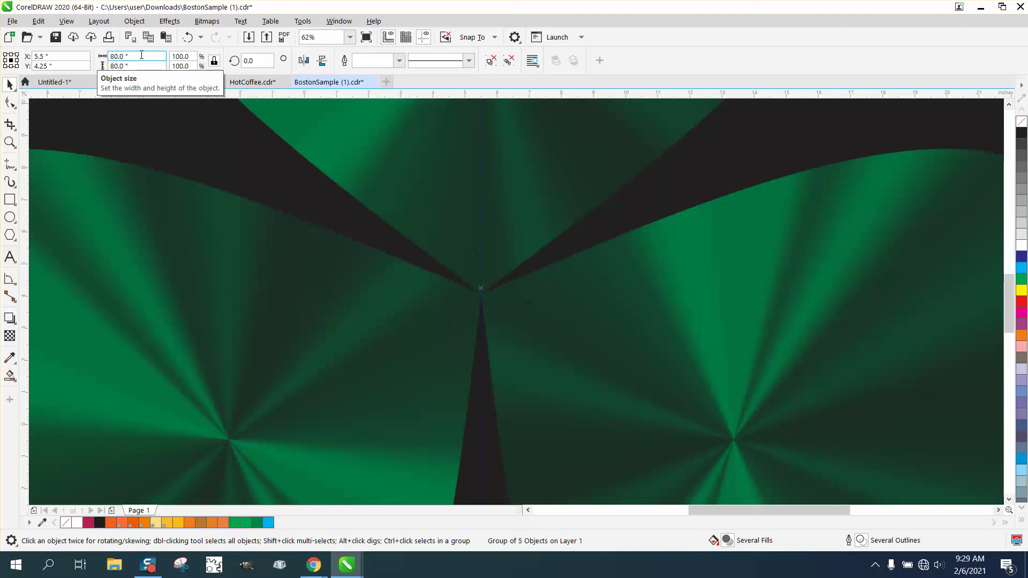
left_click(159, 59)
type("8")
key("Return")
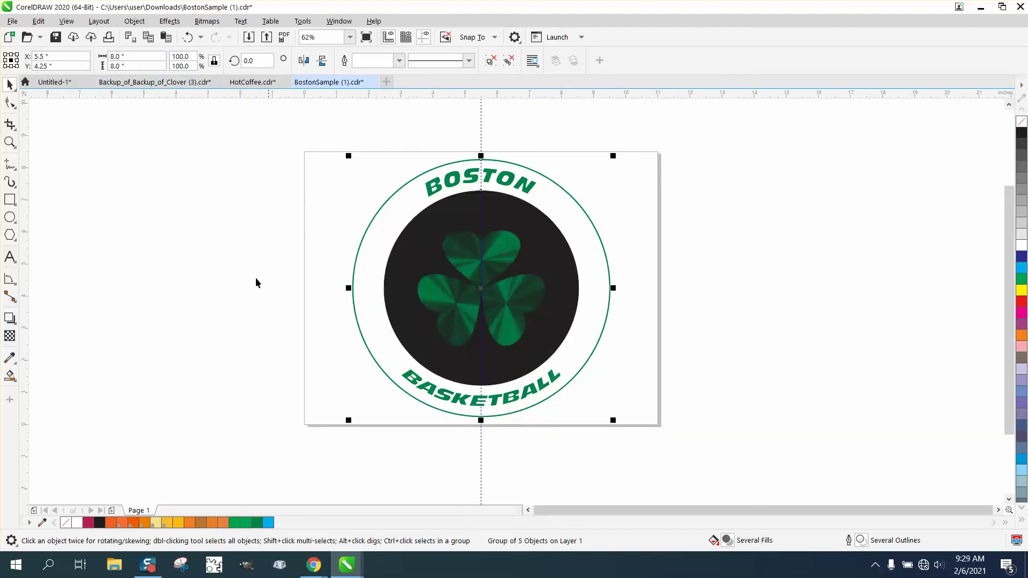
left_click(9, 142)
left_click_drag(329, 151, 716, 438)
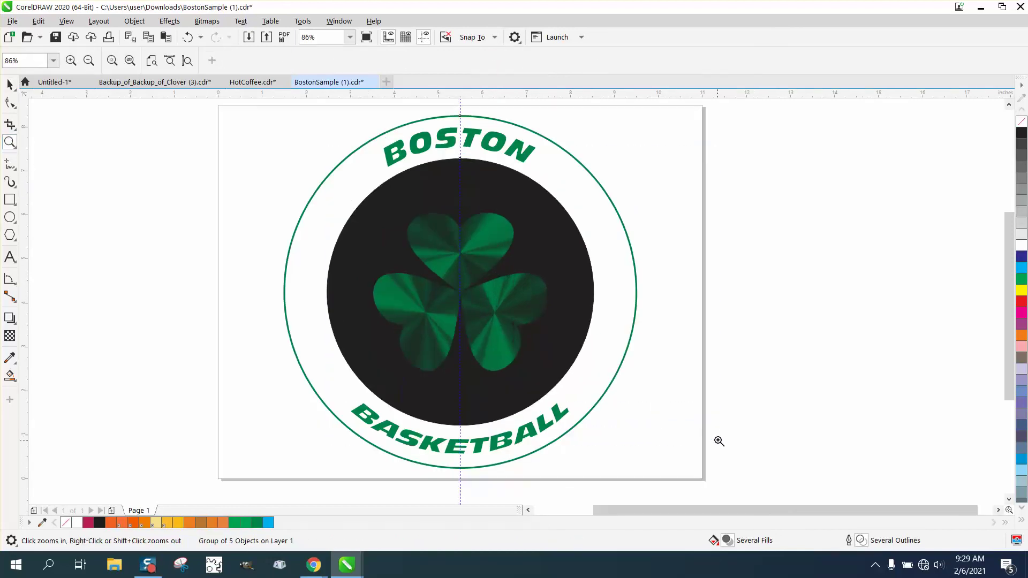